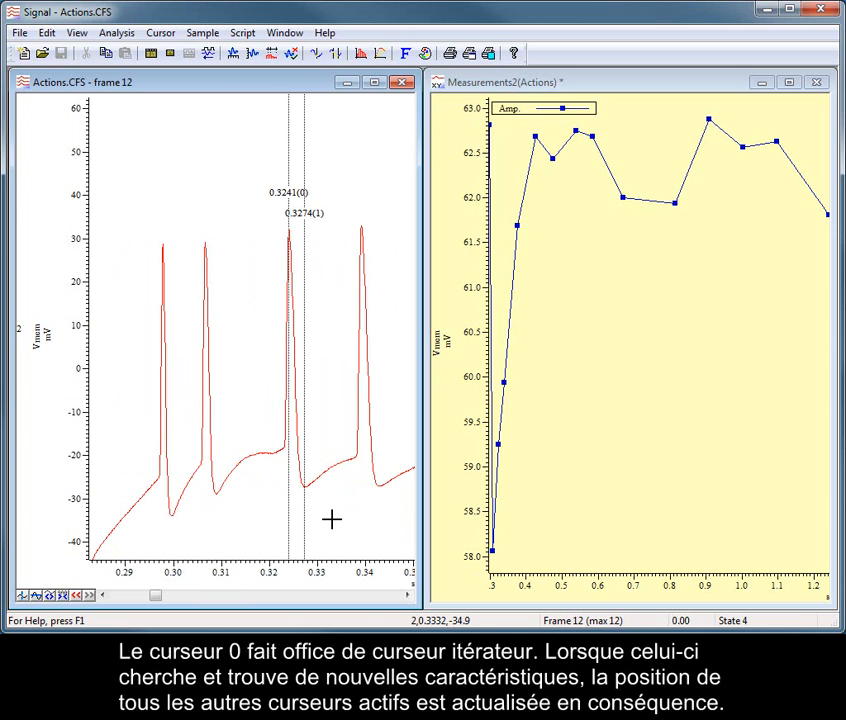
Search forward through the following action potentials in Actions.CFS with the active cursors.
{"action": "key", "text": "ctrl+shift+Right"}
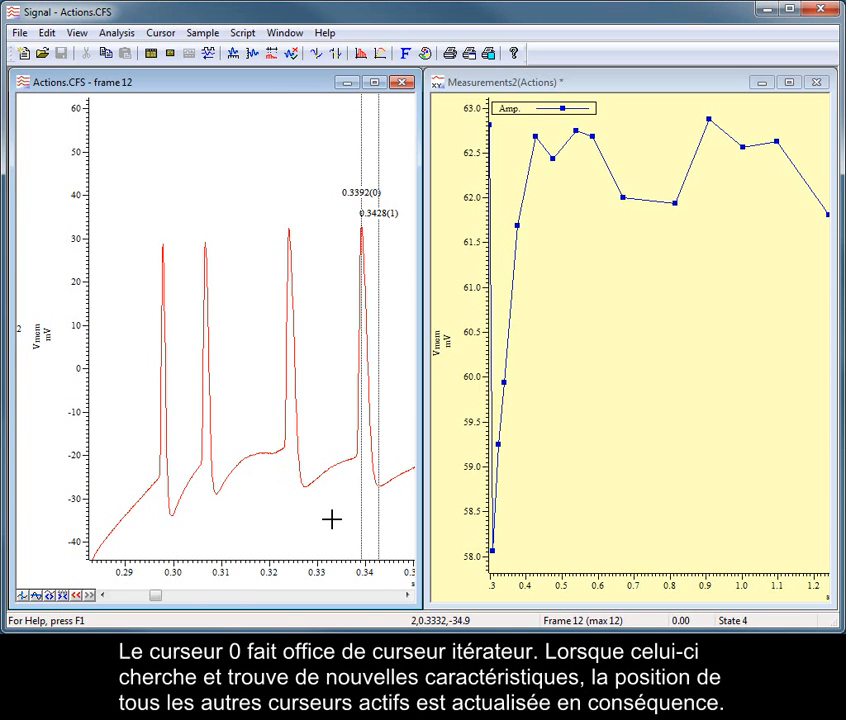
{"action": "key", "text": "ctrl+shift+Right"}
{"action": "key", "text": "ctrl+shift+Right"}
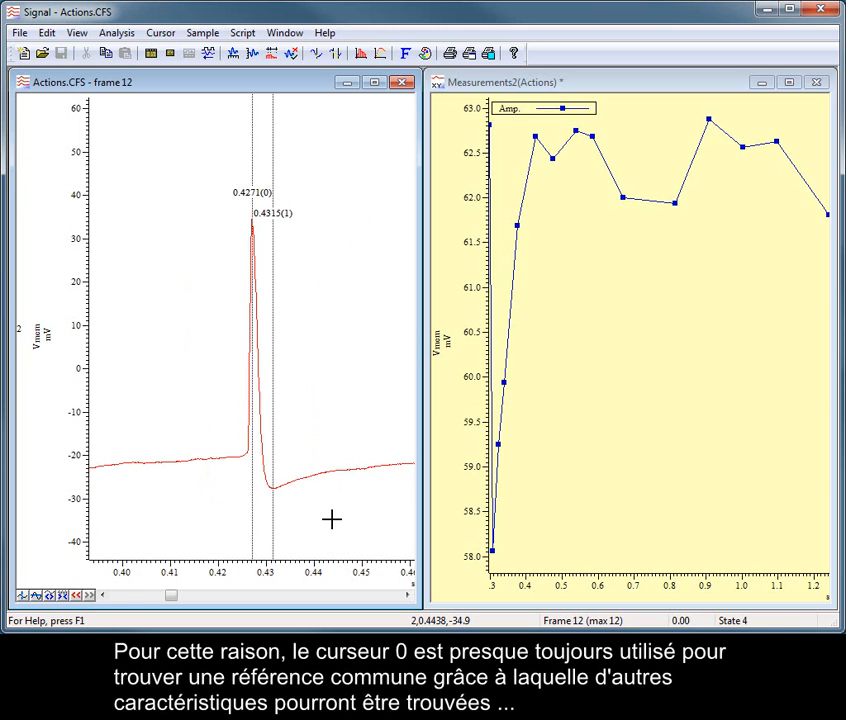
{"action": "key", "text": "ctrl+shift+Right"}
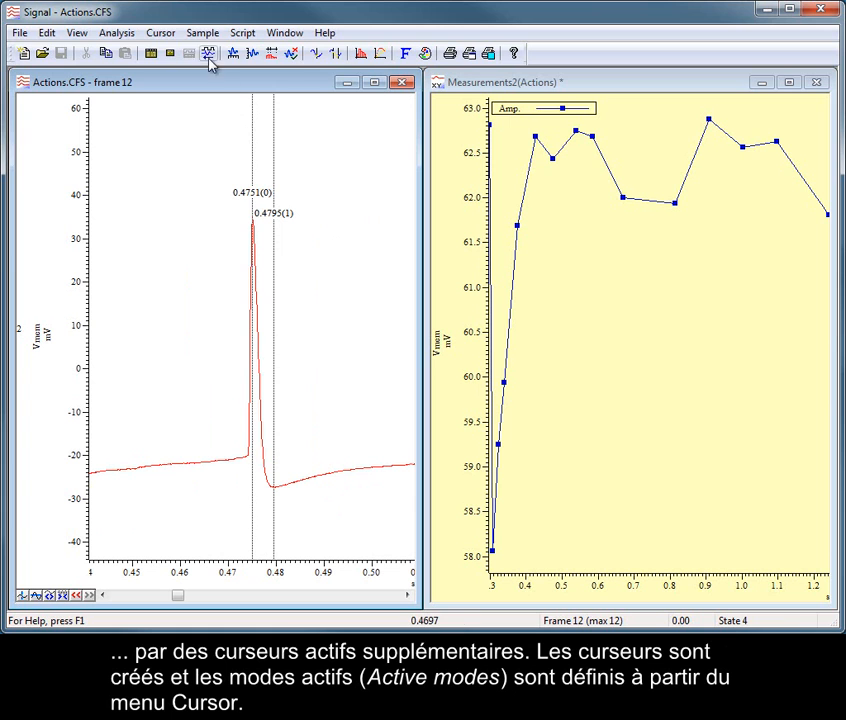
{"action": "left_click", "coordinate": [167, 35]}
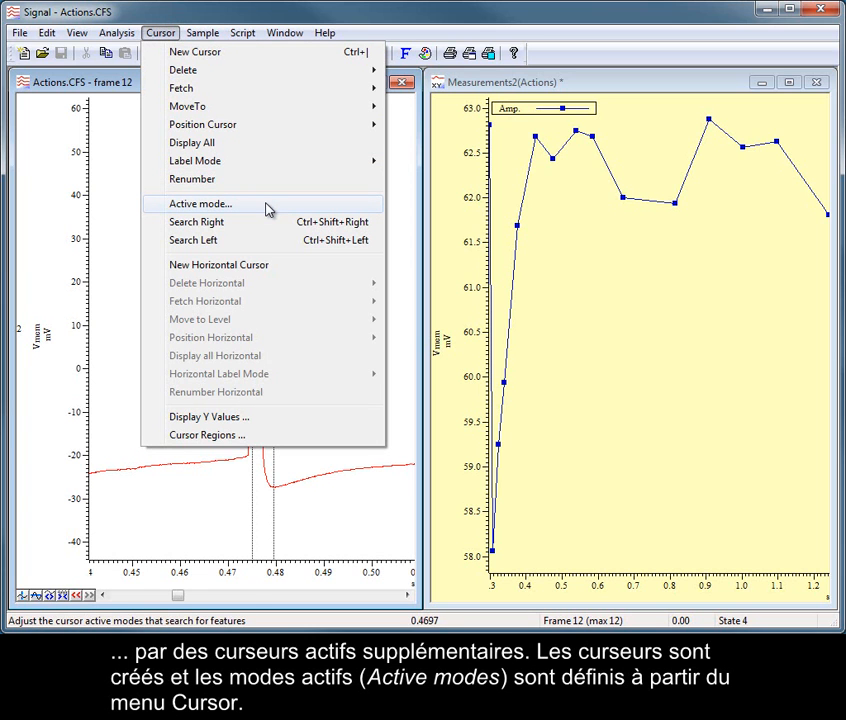
{"action": "left_click", "coordinate": [133, 82]}
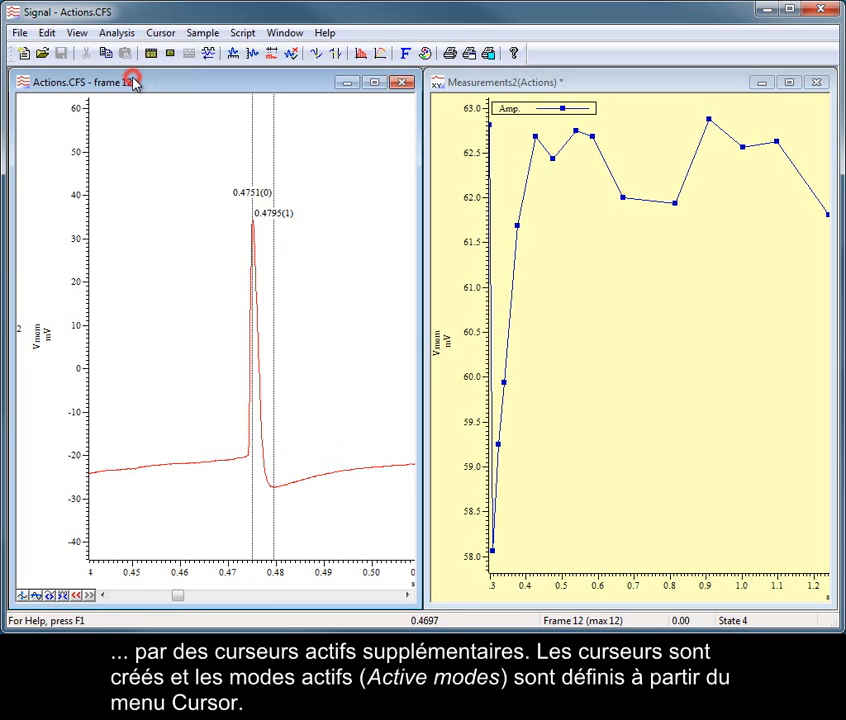
Close the Actions.CFS view and the Measurements2 plot without saving, and maximize the Action potentials.cfs recording.
{"action": "left_click", "coordinate": [403, 83]}
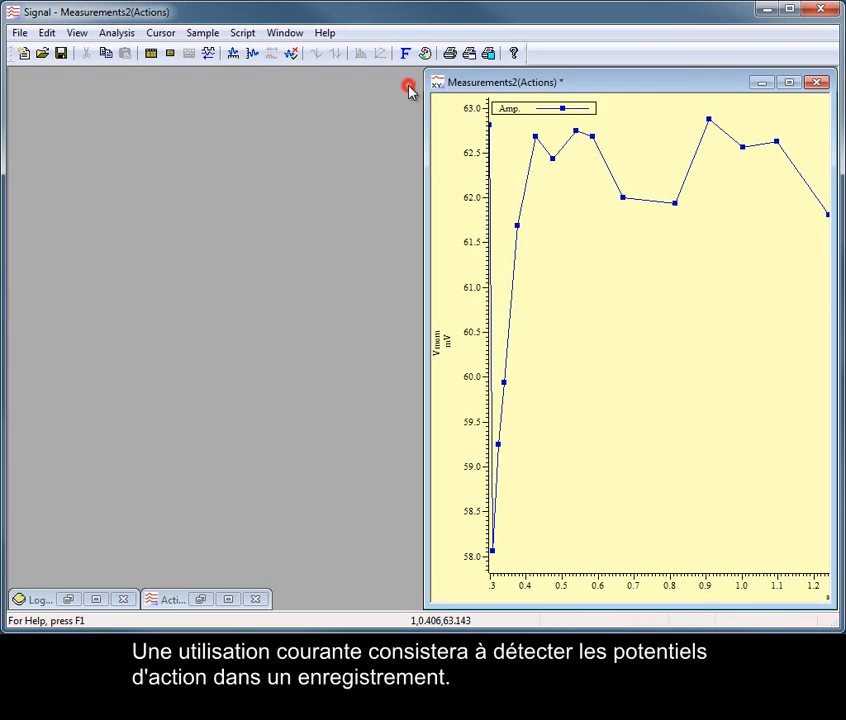
{"action": "left_click", "coordinate": [816, 83]}
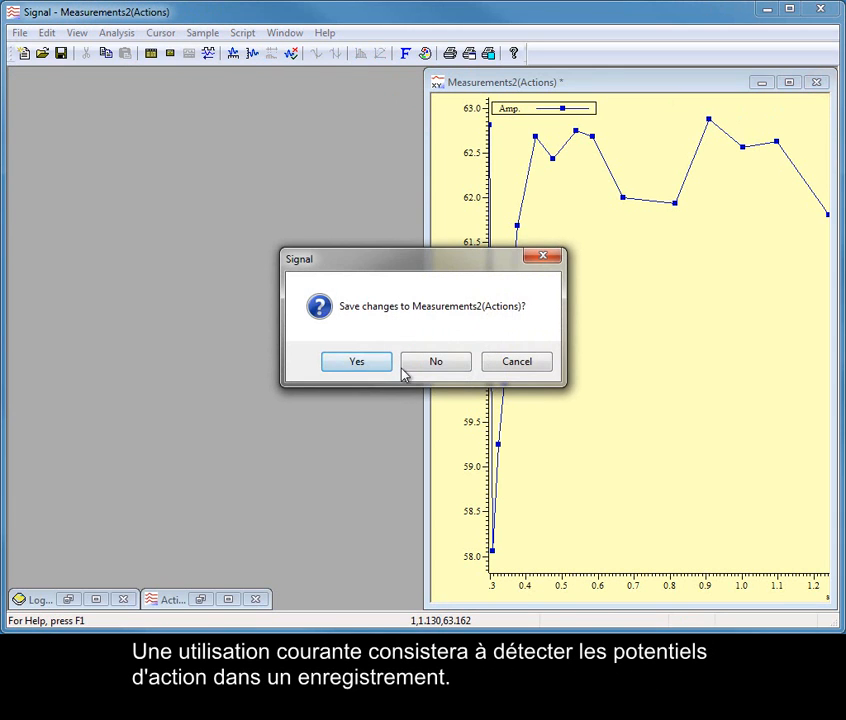
{"action": "left_click", "coordinate": [410, 364]}
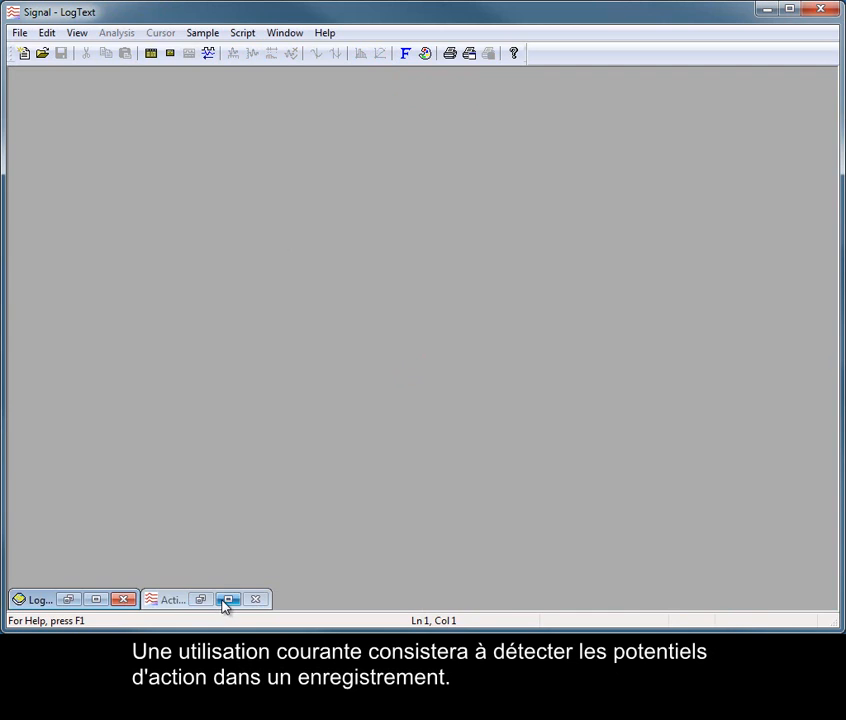
{"action": "left_click", "coordinate": [226, 600]}
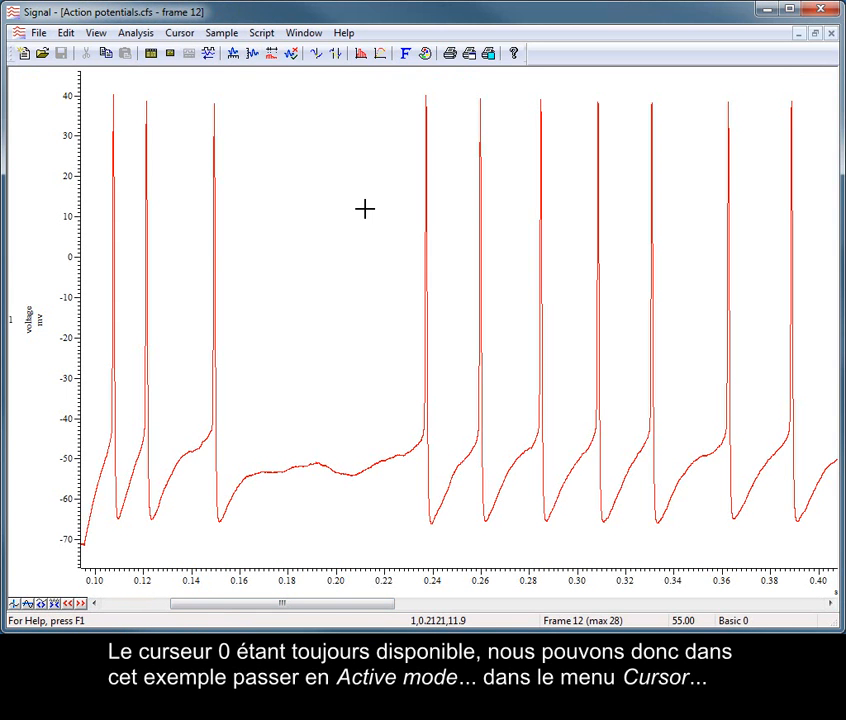
Apply a Peak find active mode to cursor 0 on channel 1 voltage, with minimum amplitude 50 mV, maximum width 0 and minimum step 0.
{"action": "left_click", "coordinate": [180, 33]}
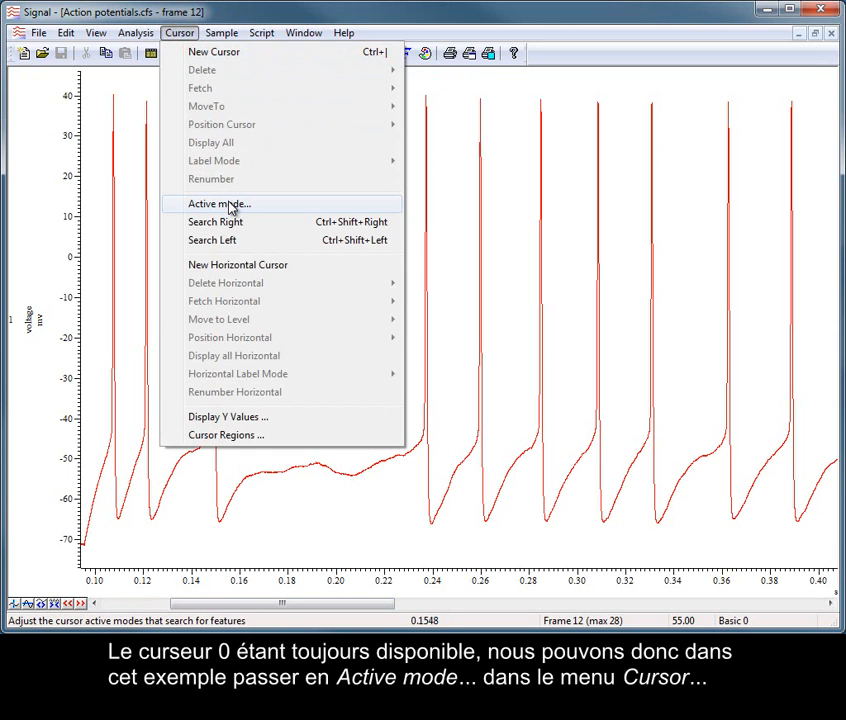
{"action": "left_click", "coordinate": [231, 205]}
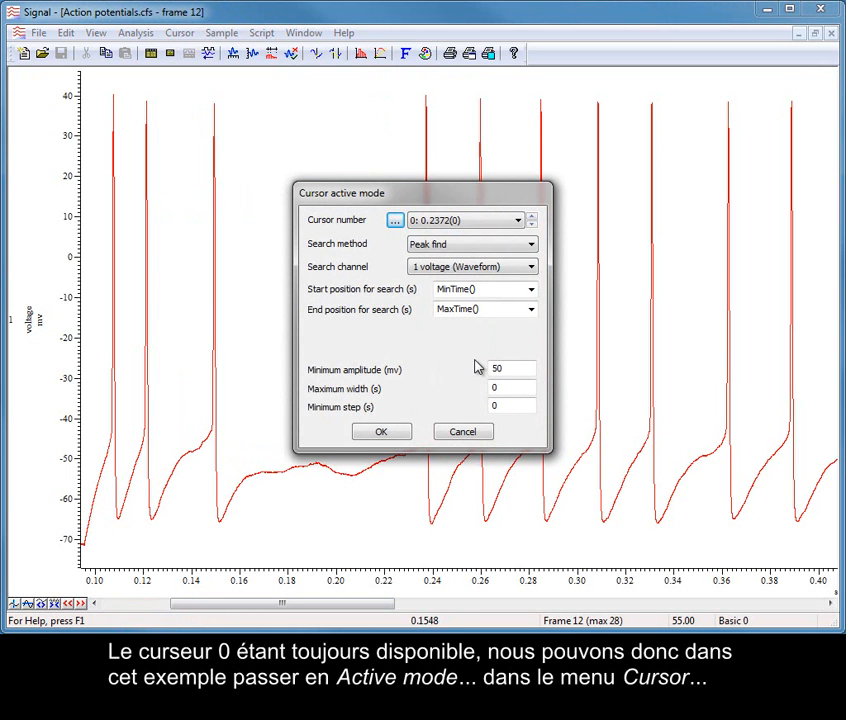
{"action": "left_click", "coordinate": [529, 267]}
{"action": "left_click", "coordinate": [529, 245]}
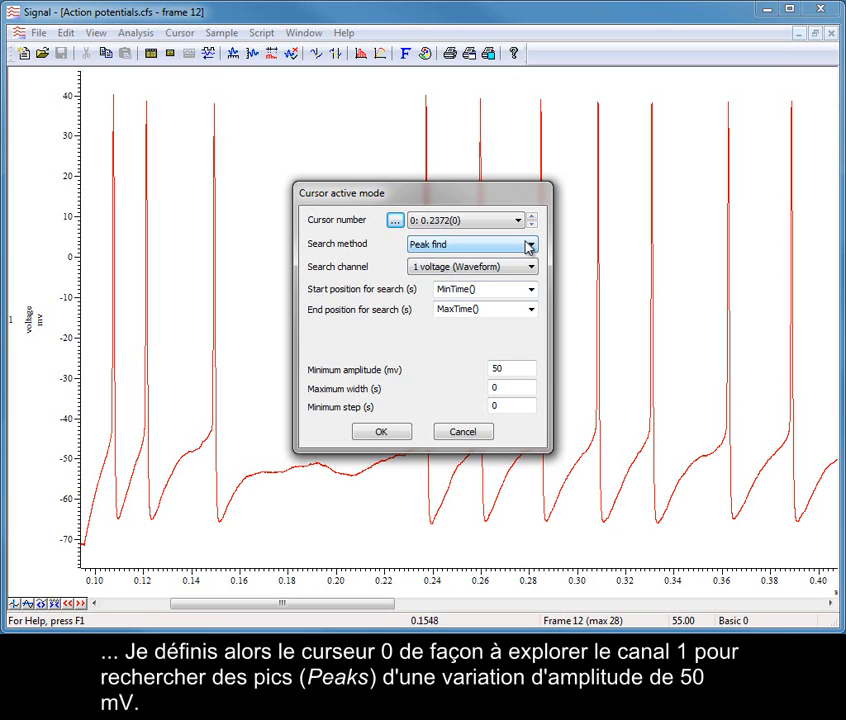
{"action": "left_click", "coordinate": [519, 369]}
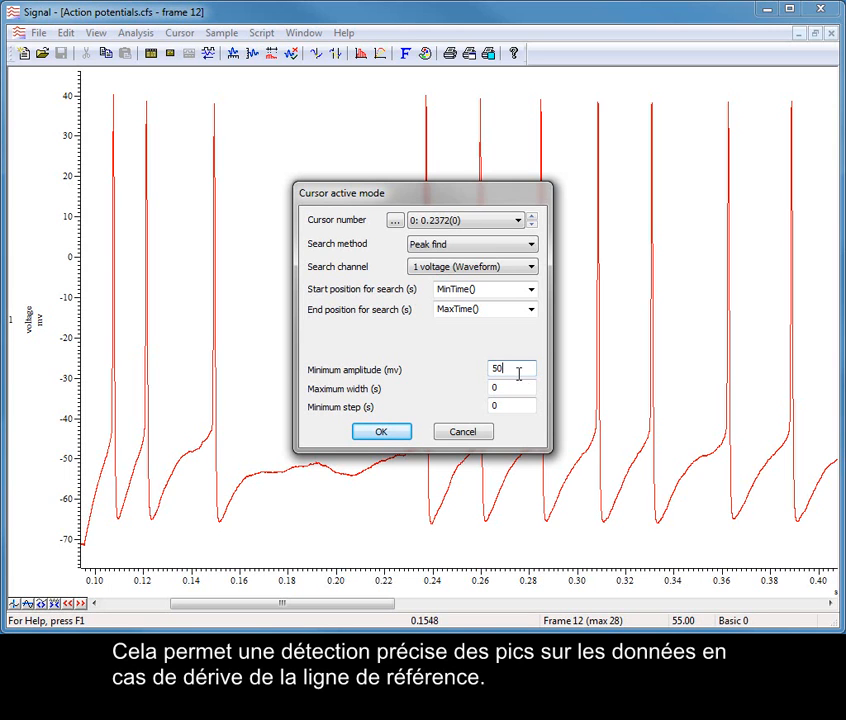
{"action": "left_click", "coordinate": [514, 391]}
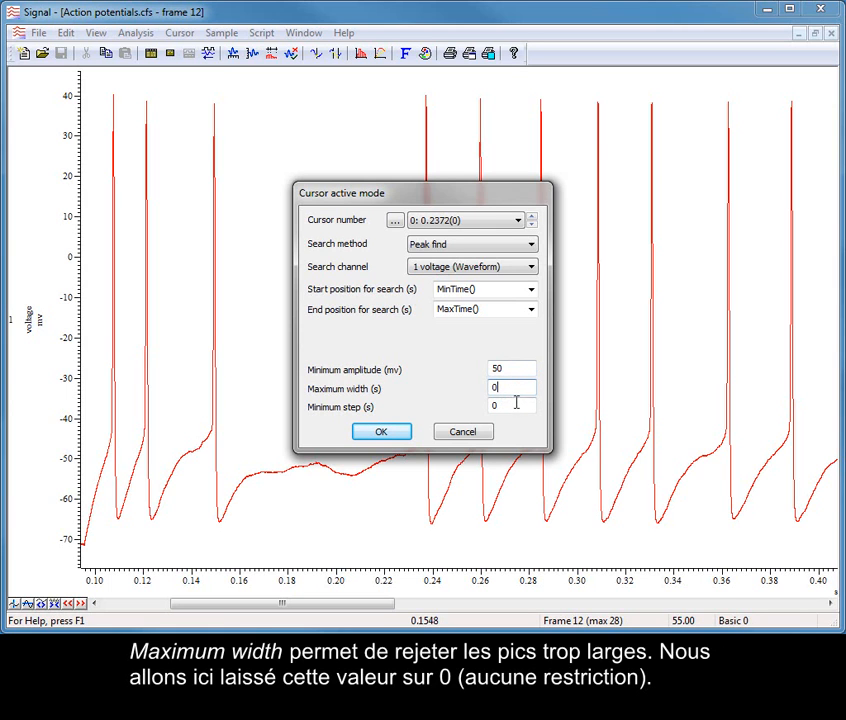
{"action": "left_click", "coordinate": [514, 407]}
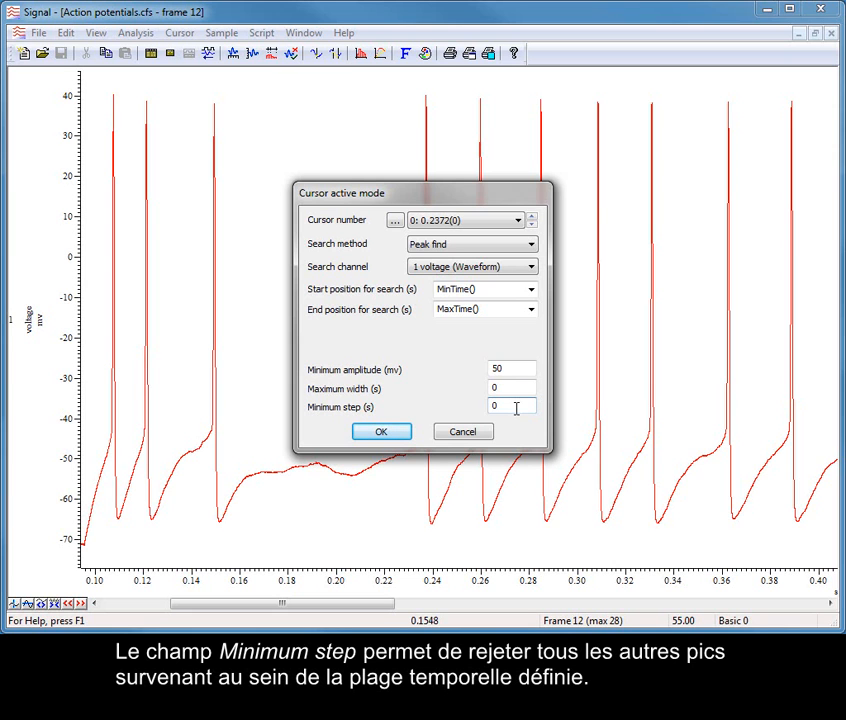
{"action": "left_click", "coordinate": [371, 433]}
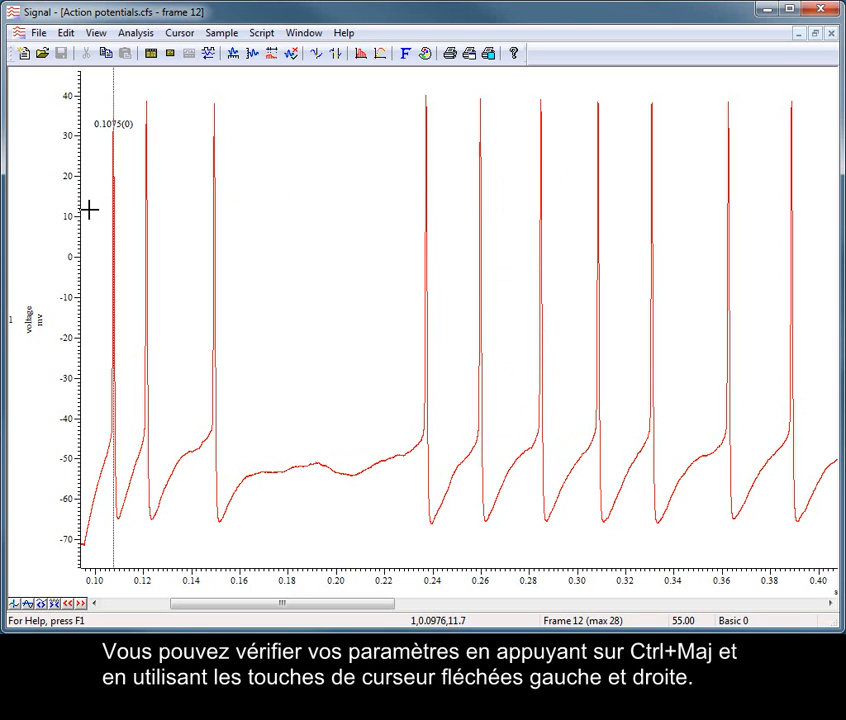
Search forward with cursor 0 through successive peaks to check the peak detection settings.
{"action": "key", "text": "ctrl+shift+Right"}
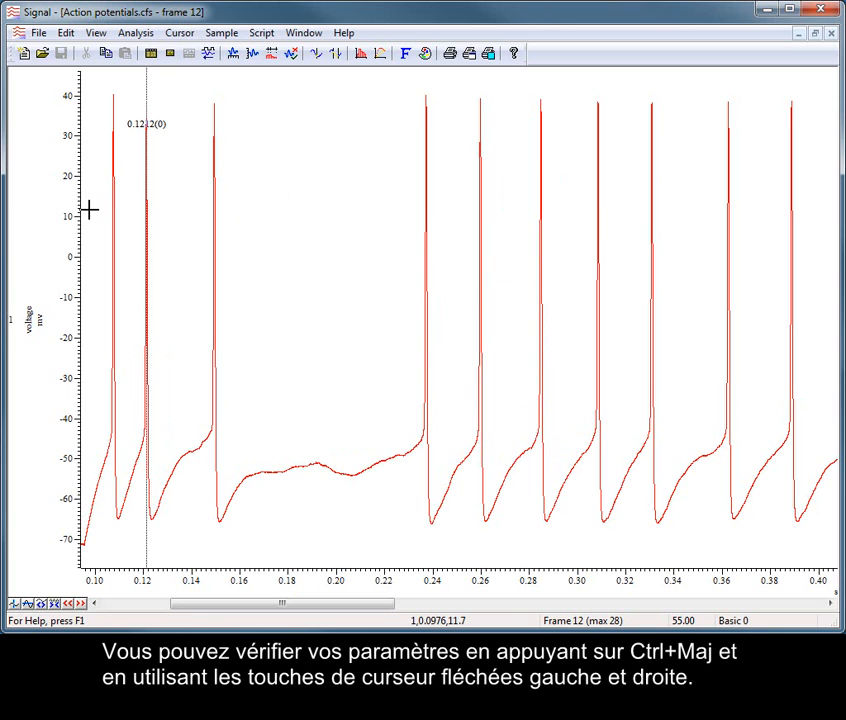
{"action": "key", "text": "ctrl+shift+Right"}
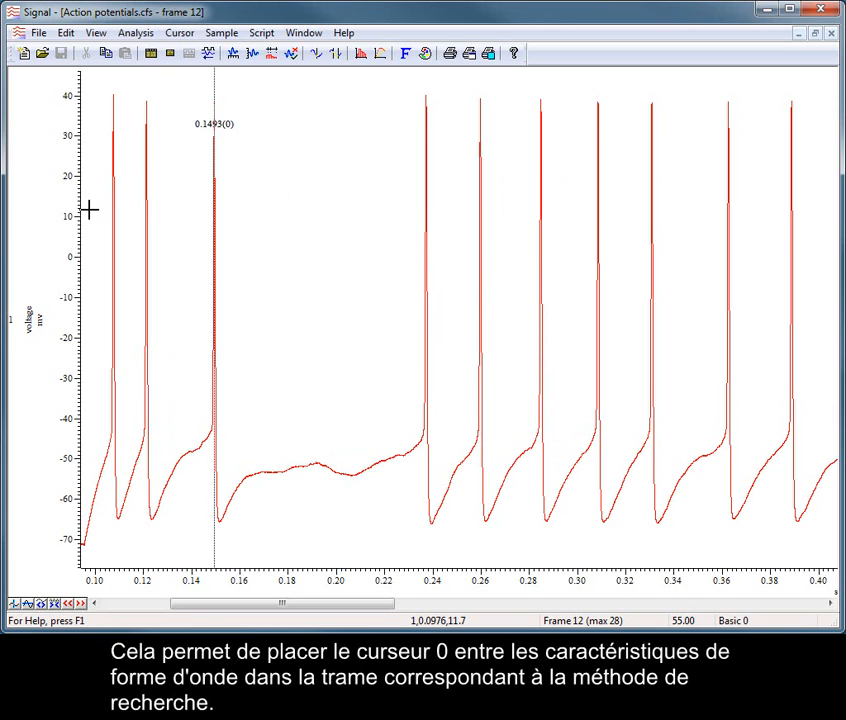
{"action": "key", "text": "ctrl+shift+Right"}
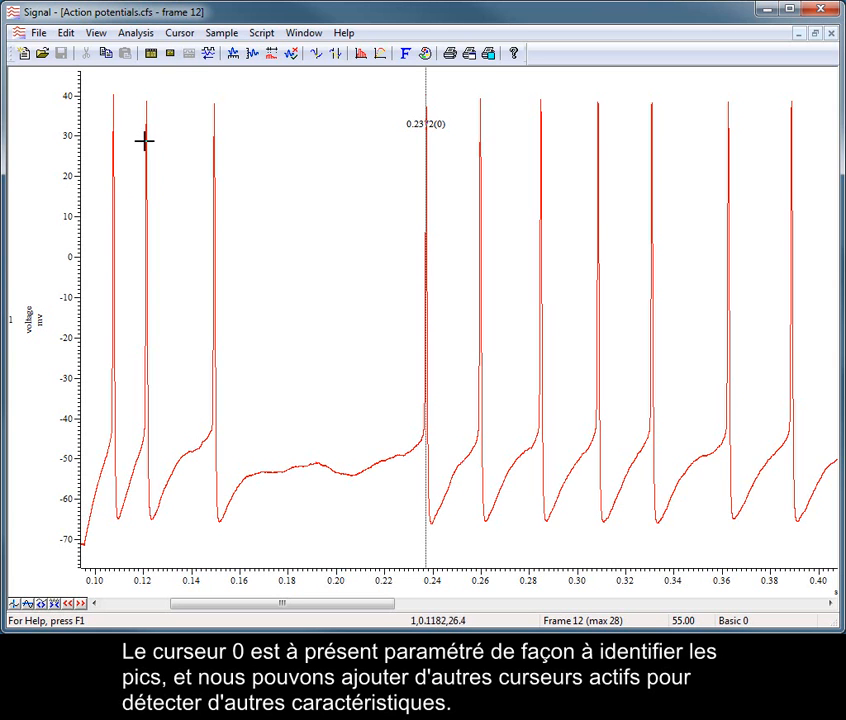
Add a new vertical cursor 1 and set its active mode search method to Trough find.
{"action": "left_click", "coordinate": [182, 35]}
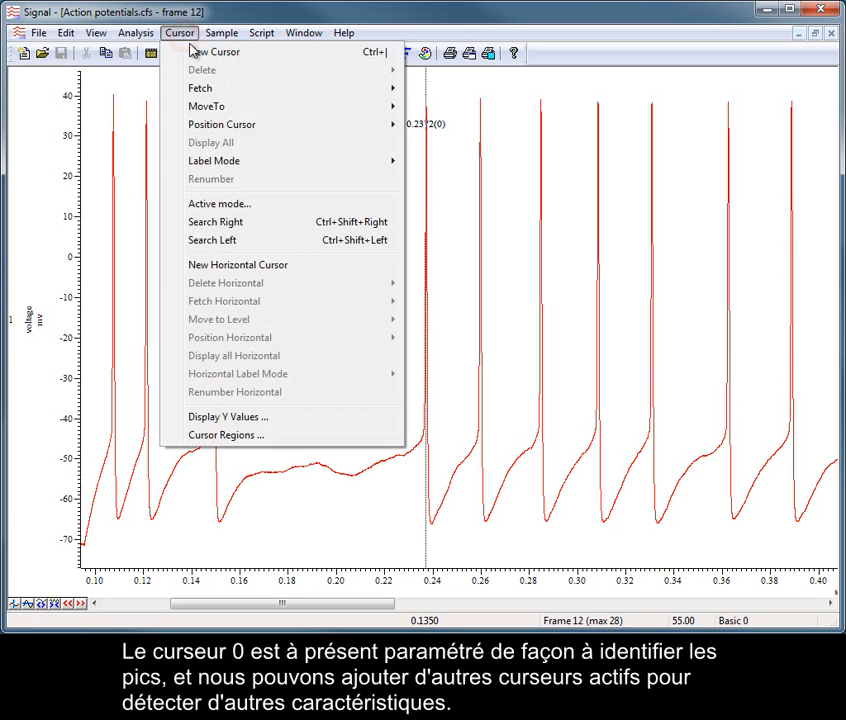
{"action": "left_click", "coordinate": [180, 52]}
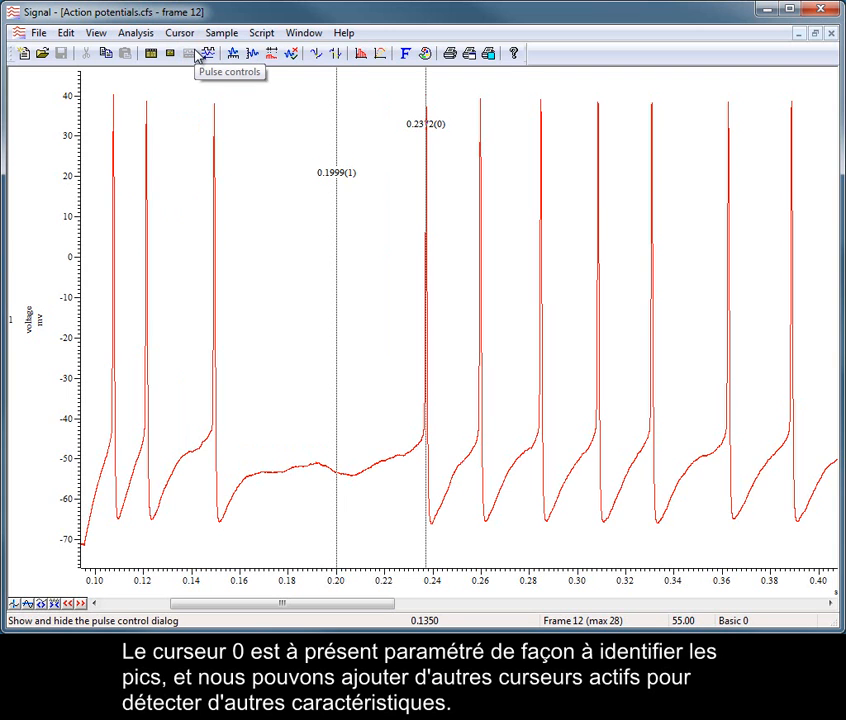
{"action": "left_click", "coordinate": [181, 33]}
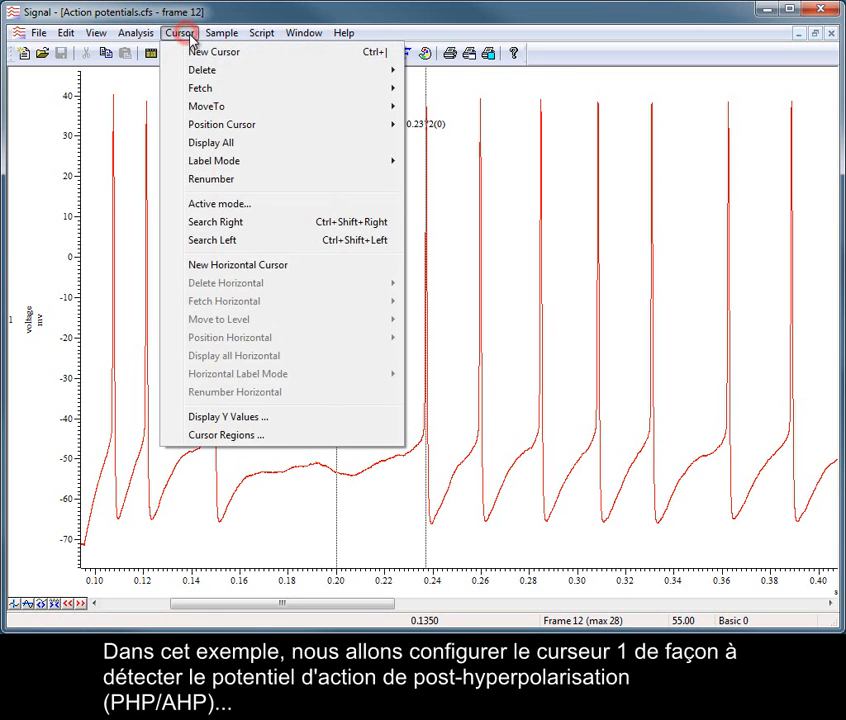
{"action": "left_click", "coordinate": [238, 205]}
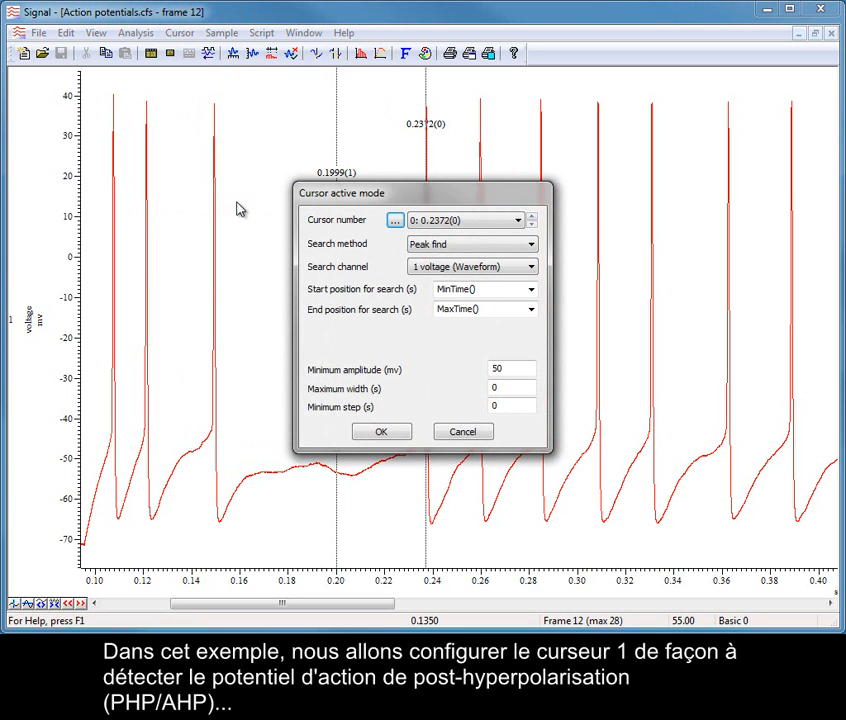
{"action": "left_click", "coordinate": [518, 221]}
{"action": "left_click", "coordinate": [512, 247]}
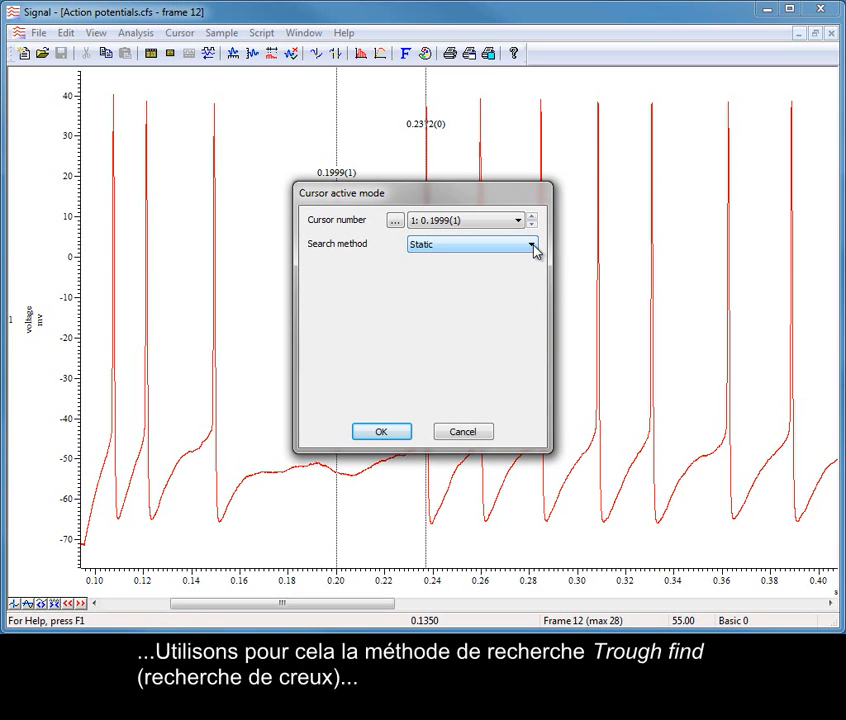
{"action": "left_click", "coordinate": [533, 247]}
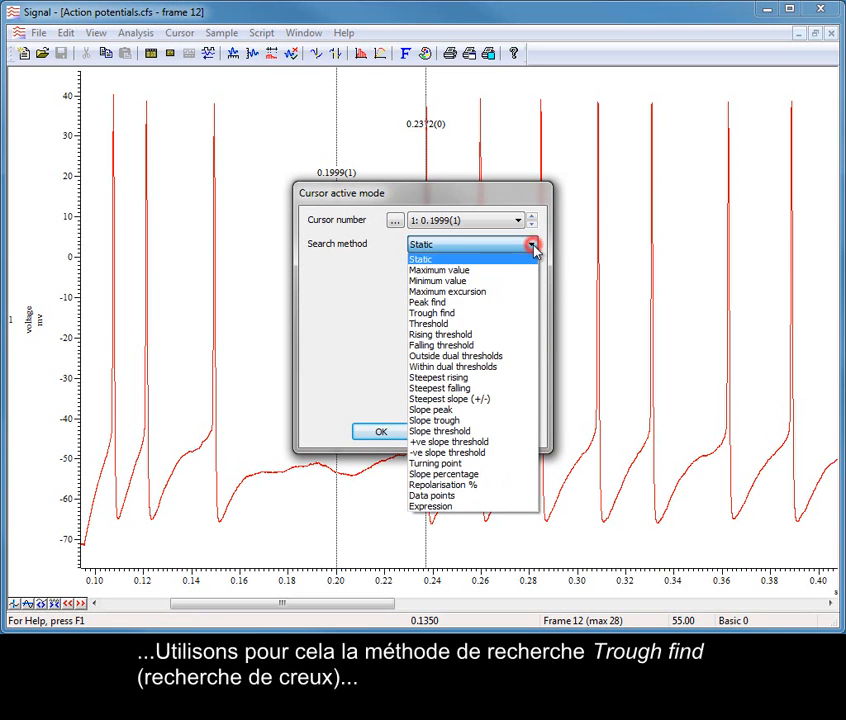
{"action": "left_click", "coordinate": [507, 318]}
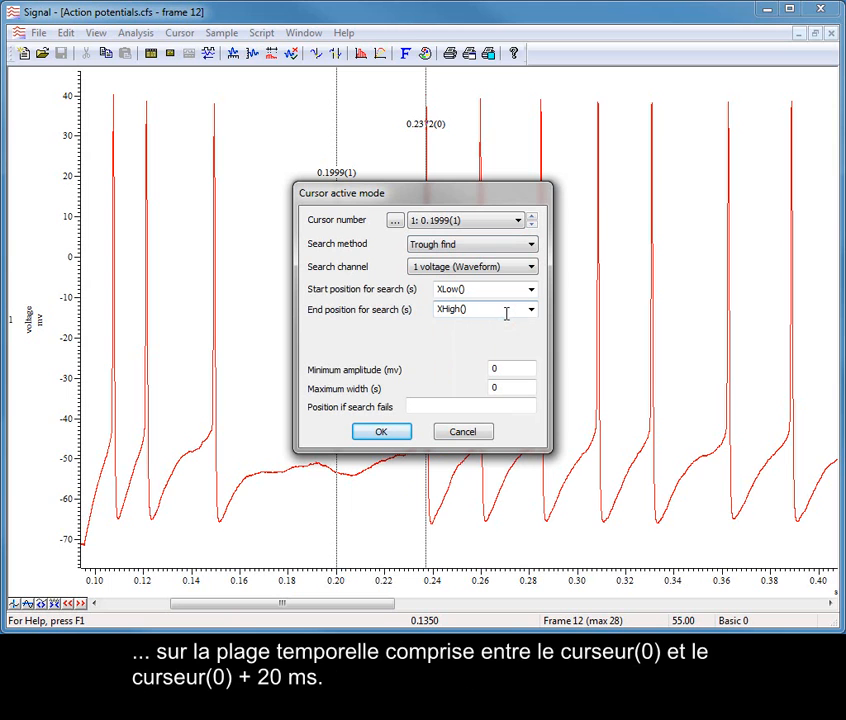
Set cursor 1's search range to start at Cursor(0) and end at Cursor(0)+0.02.
{"action": "left_click", "coordinate": [532, 290]}
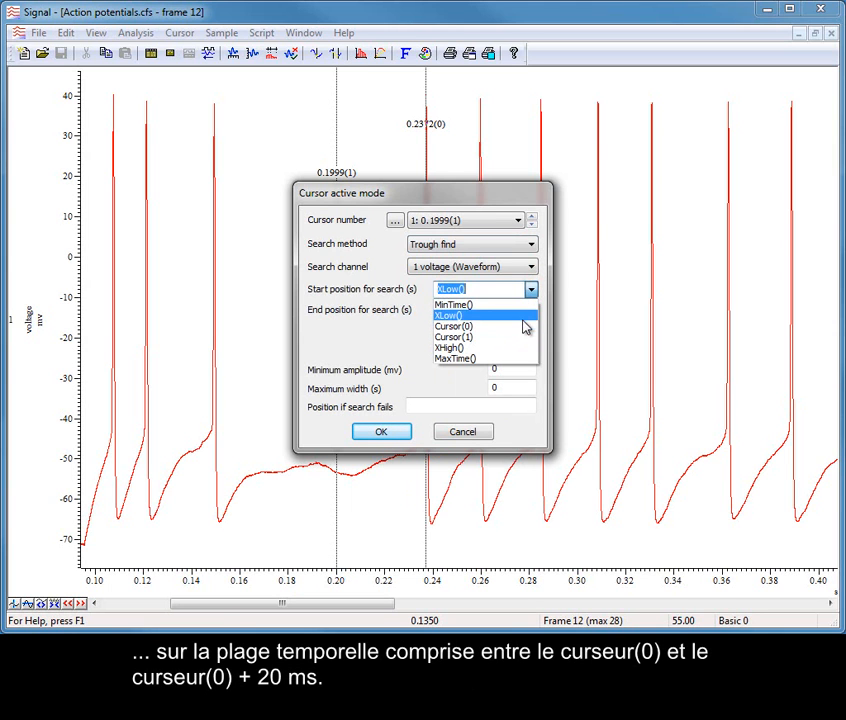
{"action": "left_click", "coordinate": [522, 326]}
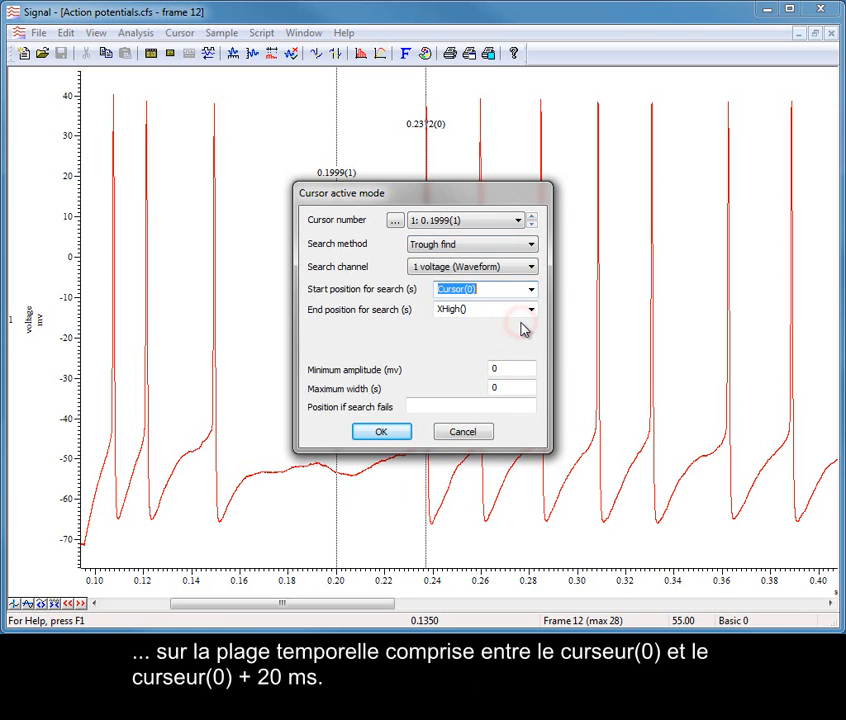
{"action": "left_click", "coordinate": [531, 311]}
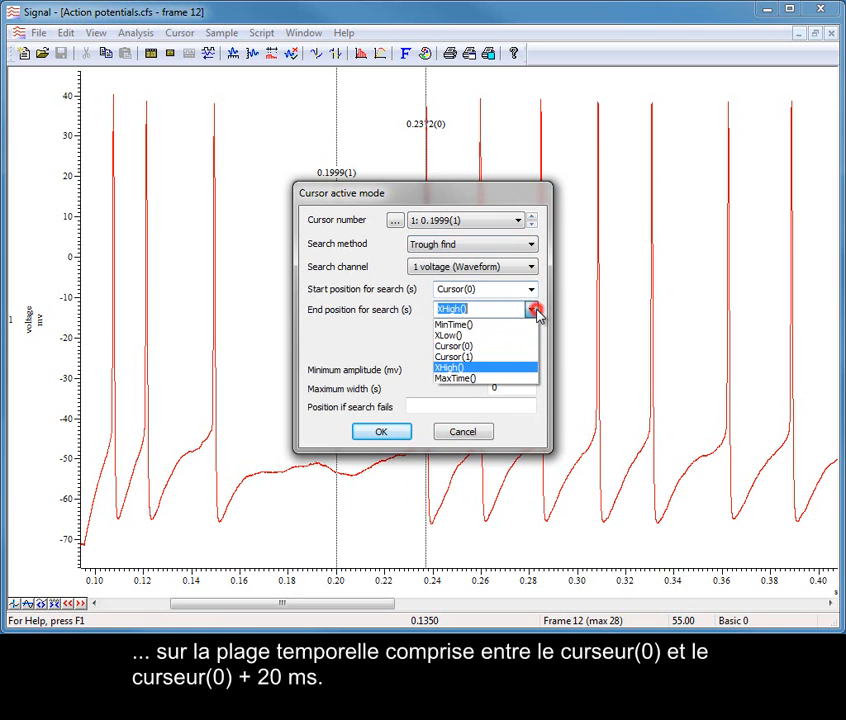
{"action": "left_click", "coordinate": [522, 347]}
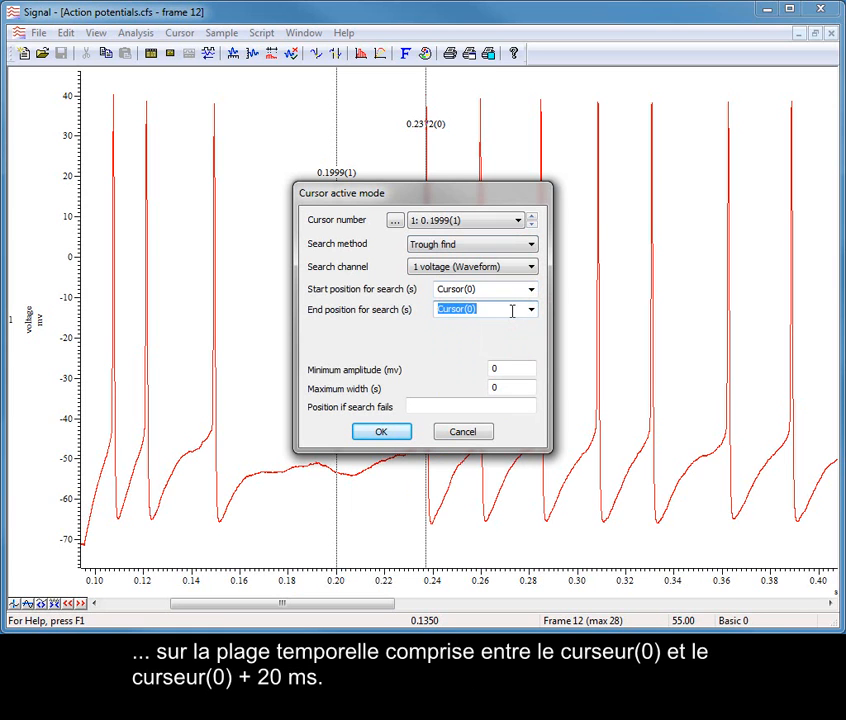
{"action": "left_click", "coordinate": [512, 311]}
{"action": "type", "text": "+0.02"}
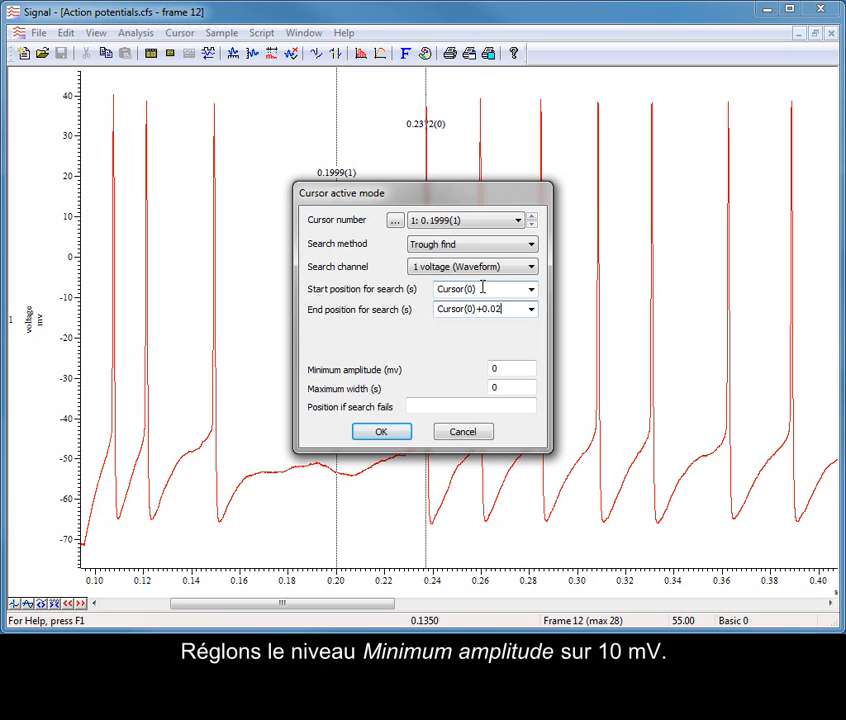
Set cursor 1's minimum trough amplitude to 10 mV and apply the active mode settings.
{"action": "left_click", "coordinate": [507, 370]}
{"action": "left_click_drag", "start_coordinate": [507, 370], "coordinate": [471, 367]}
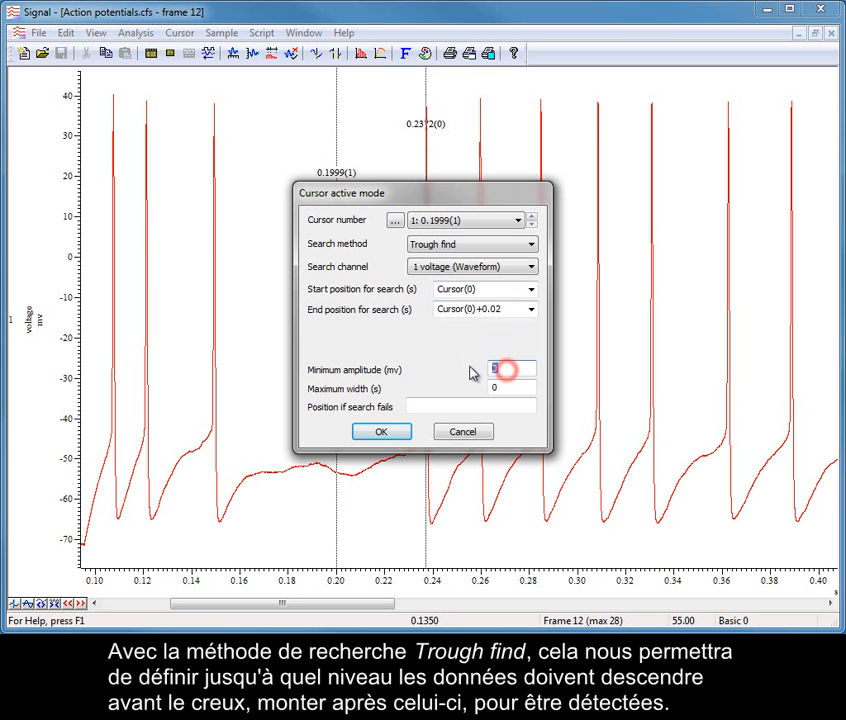
{"action": "type", "text": "10"}
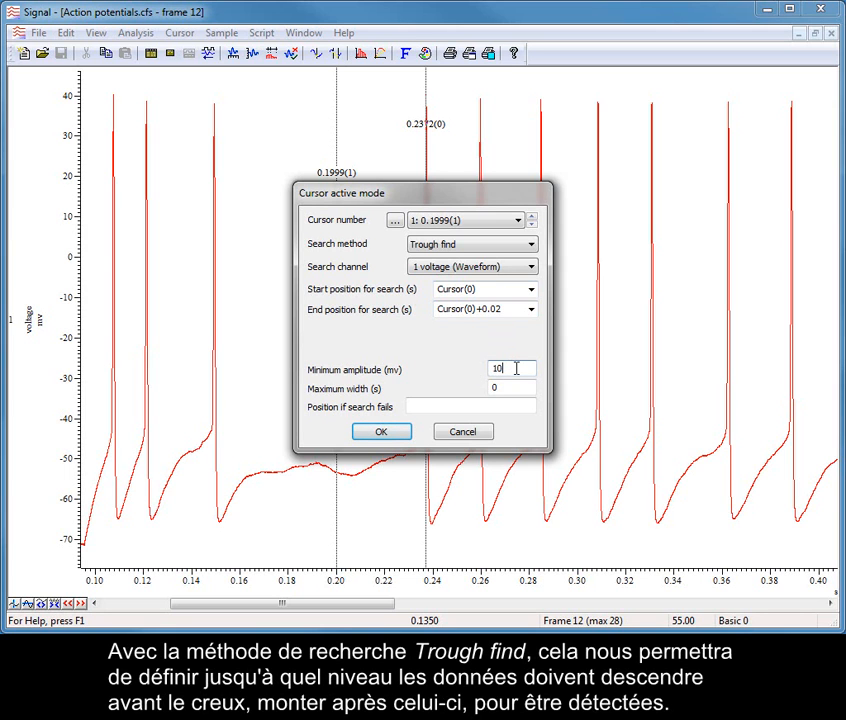
{"action": "left_click", "coordinate": [386, 432]}
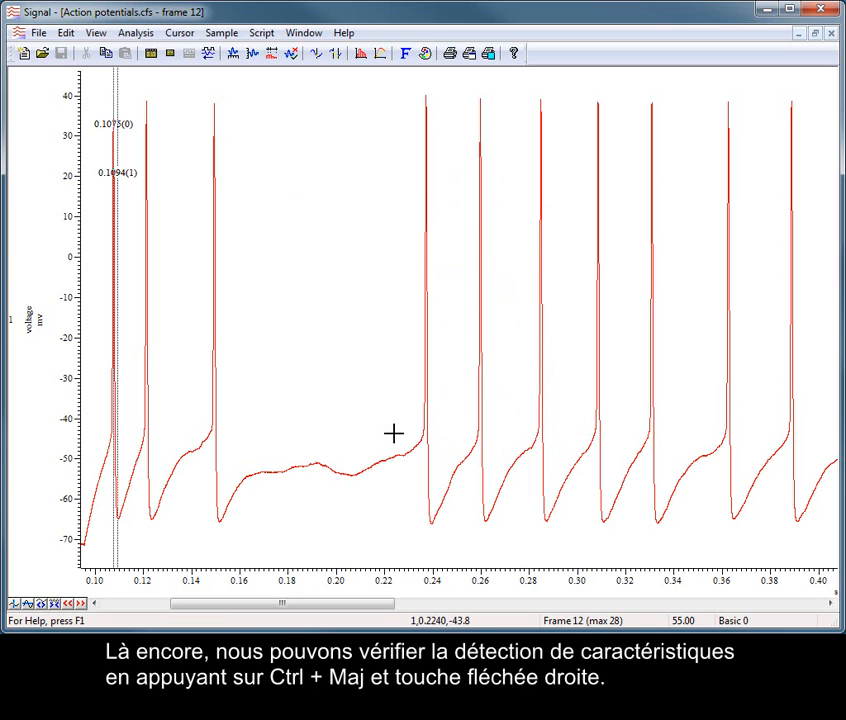
Step cursor 0 forward through successive action potentials, inspecting one close up, to check that both cursors find the peak and trough.
{"action": "key", "text": "ctrl+shift+Right"}
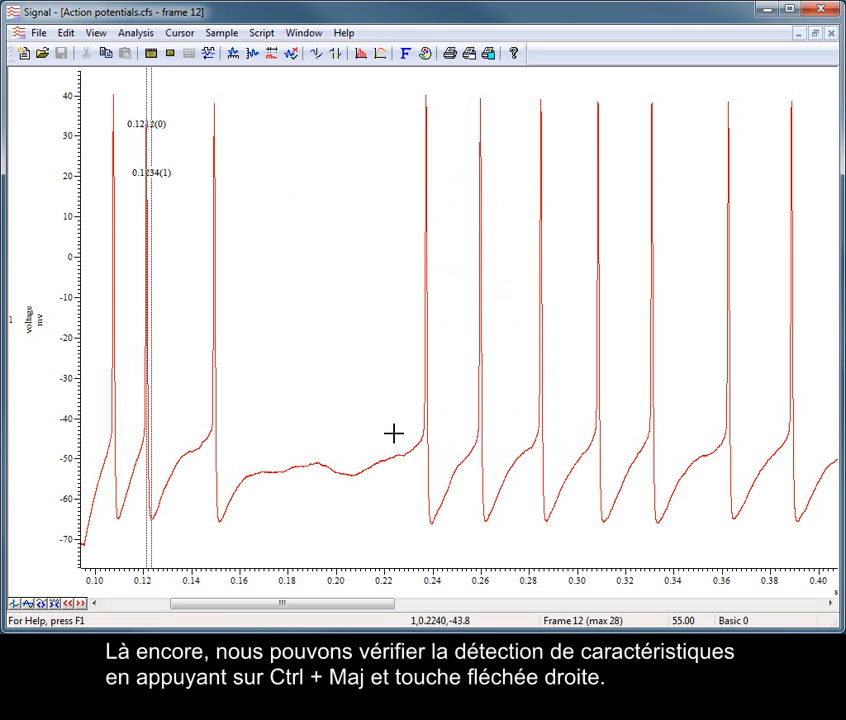
{"action": "key", "text": "ctrl+shift+Right"}
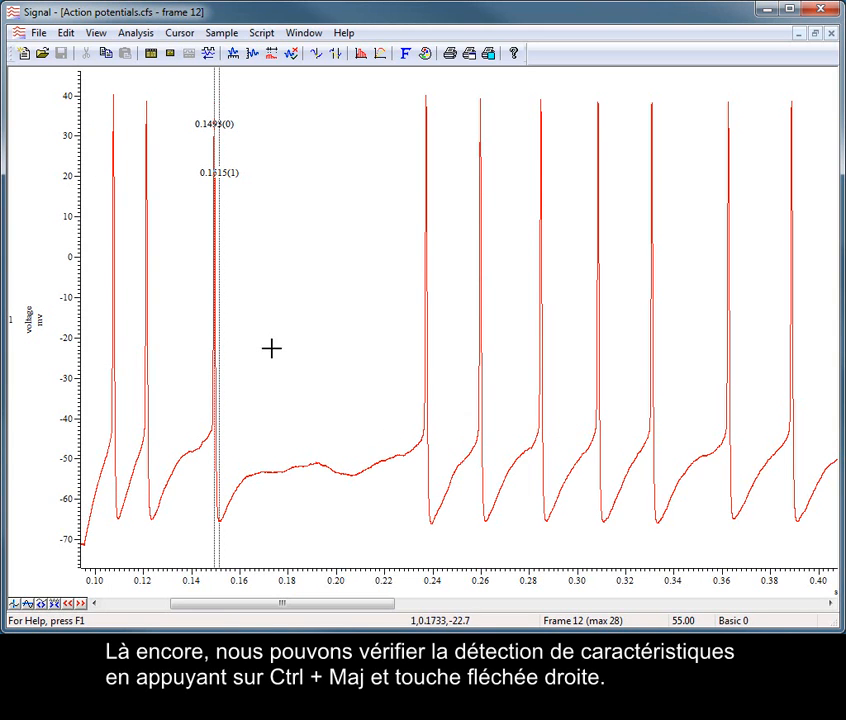
{"action": "left_click_drag", "start_coordinate": [187, 353], "coordinate": [240, 351]}
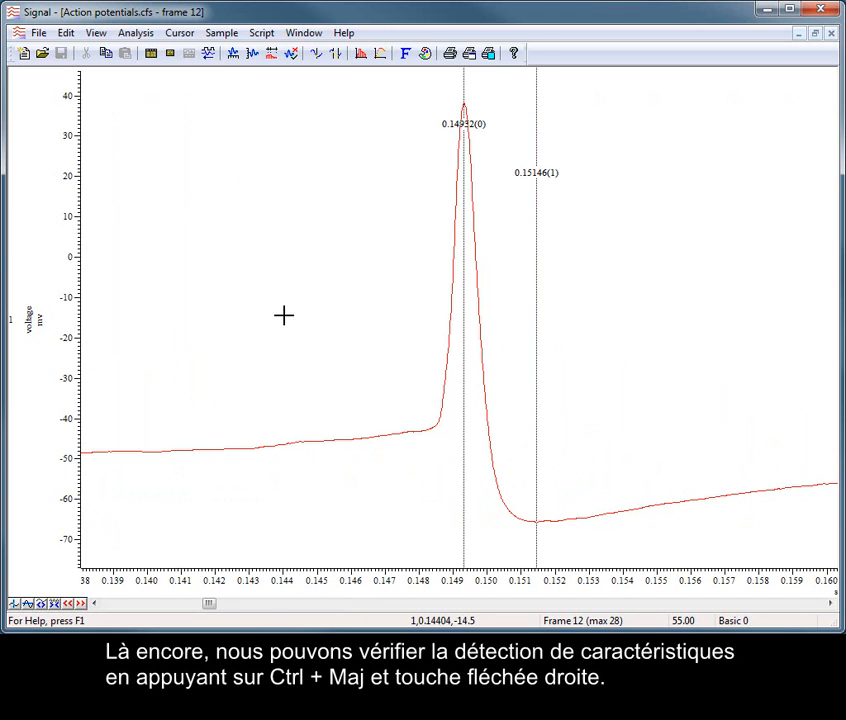
{"action": "key", "text": "ctrl+shift+Right"}
{"action": "key", "text": "ctrl+shift+Right"}
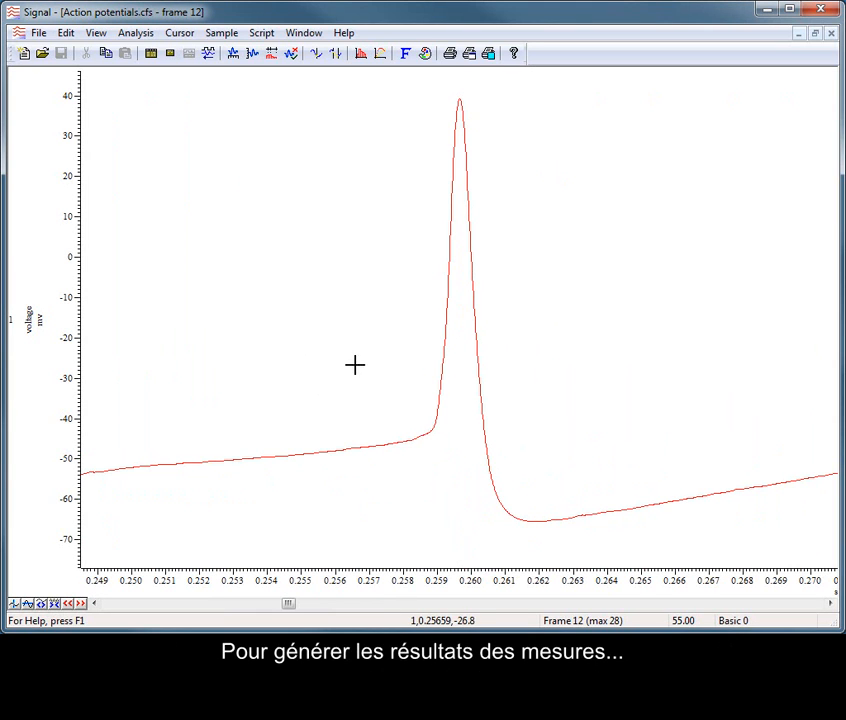
Start a new XY measurements view with cursor 0 stepping by Peak find from MinTime() to MaxTime().
{"action": "left_click", "coordinate": [148, 36]}
{"action": "mouse_move", "coordinate": [288, 117]}
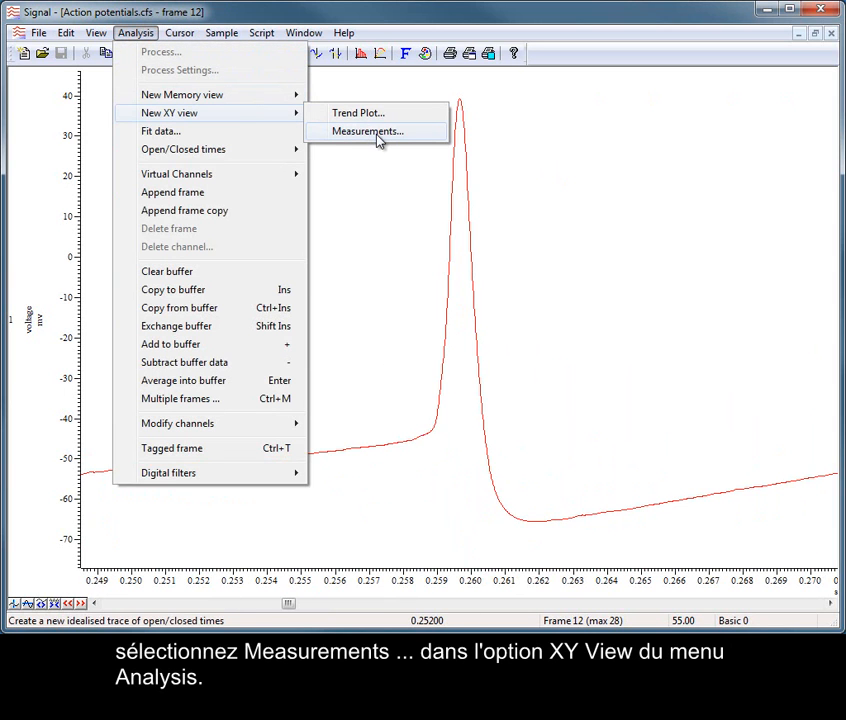
{"action": "left_click", "coordinate": [377, 136]}
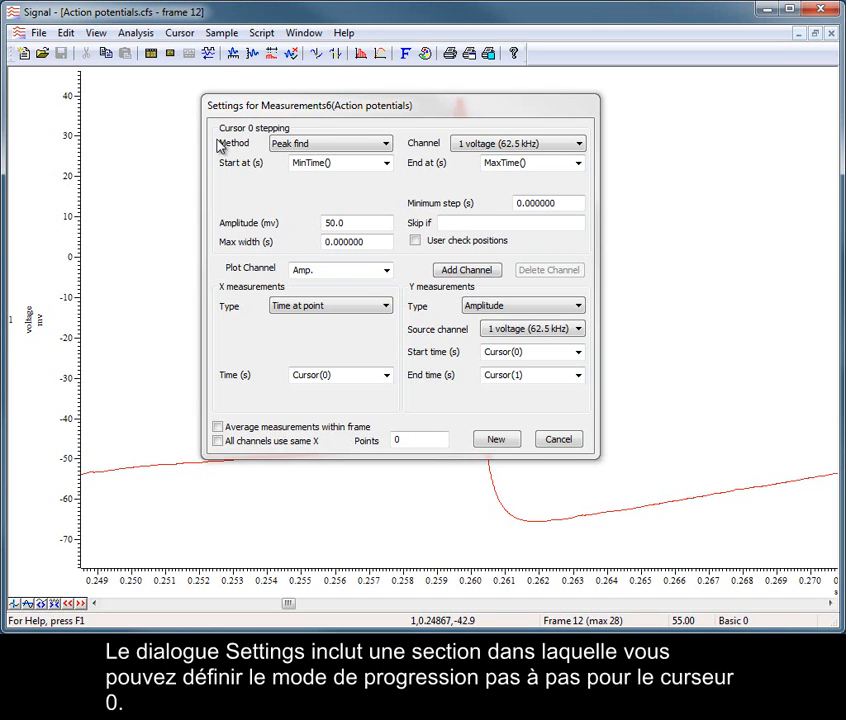
{"action": "left_click", "coordinate": [365, 165]}
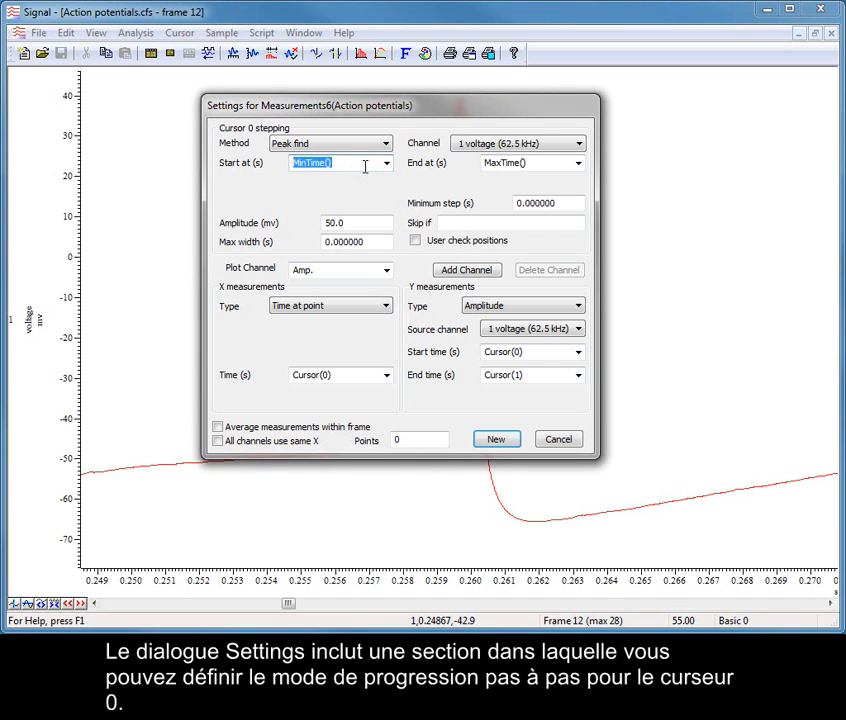
{"action": "left_click", "coordinate": [561, 167]}
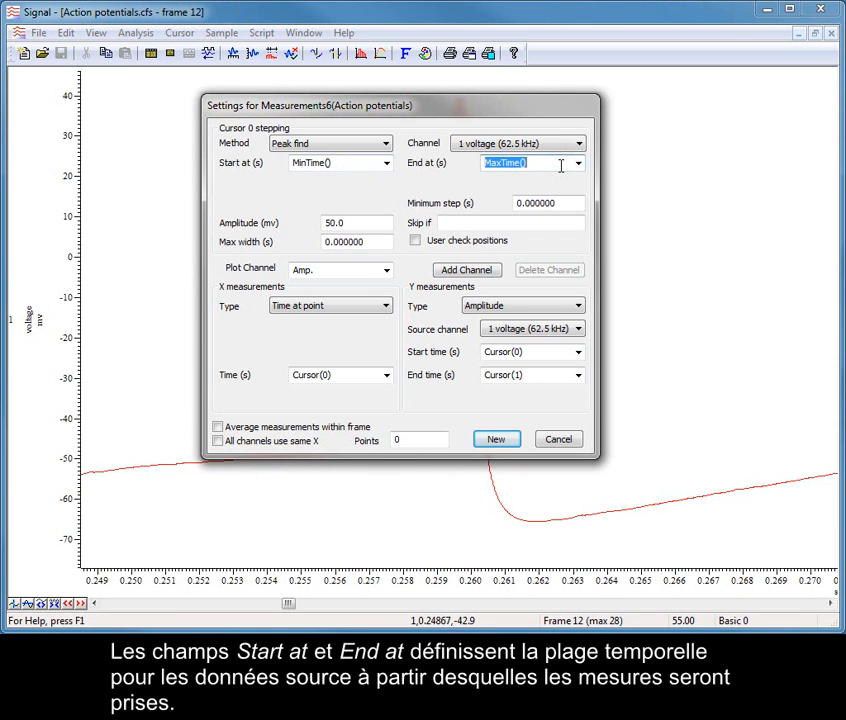
{"action": "left_click", "coordinate": [540, 162]}
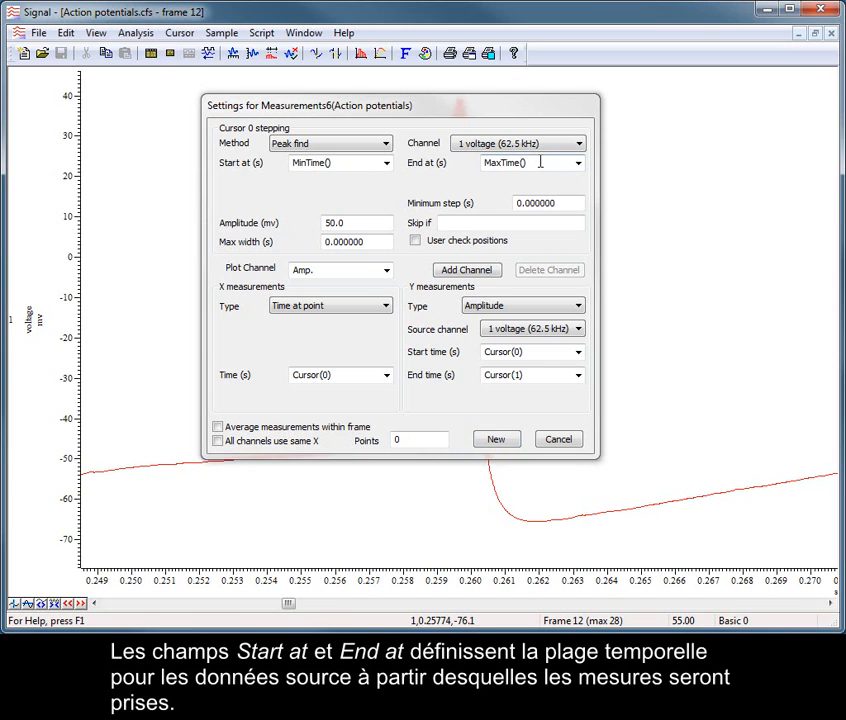
Set the Amp. plot channel's X measurement to Time at point, taken at Cursor(0).
{"action": "left_click", "coordinate": [340, 268]}
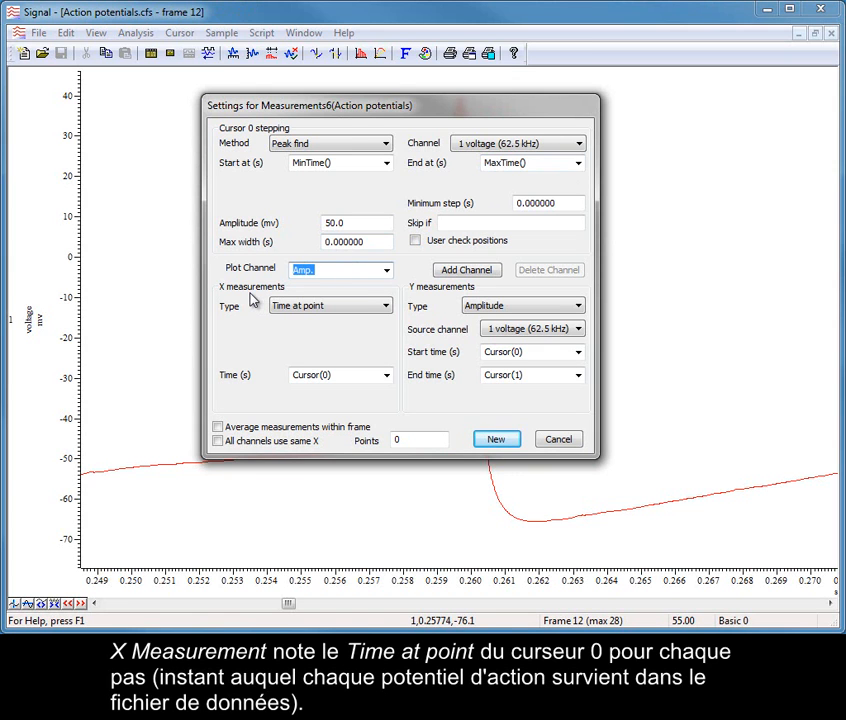
{"action": "left_click", "coordinate": [386, 305]}
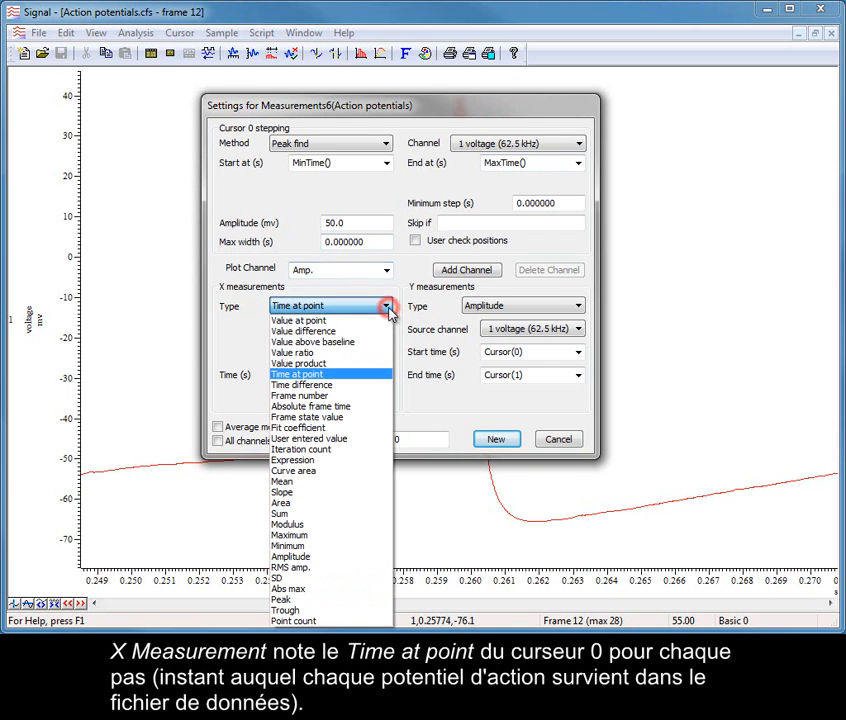
{"action": "left_click", "coordinate": [378, 374]}
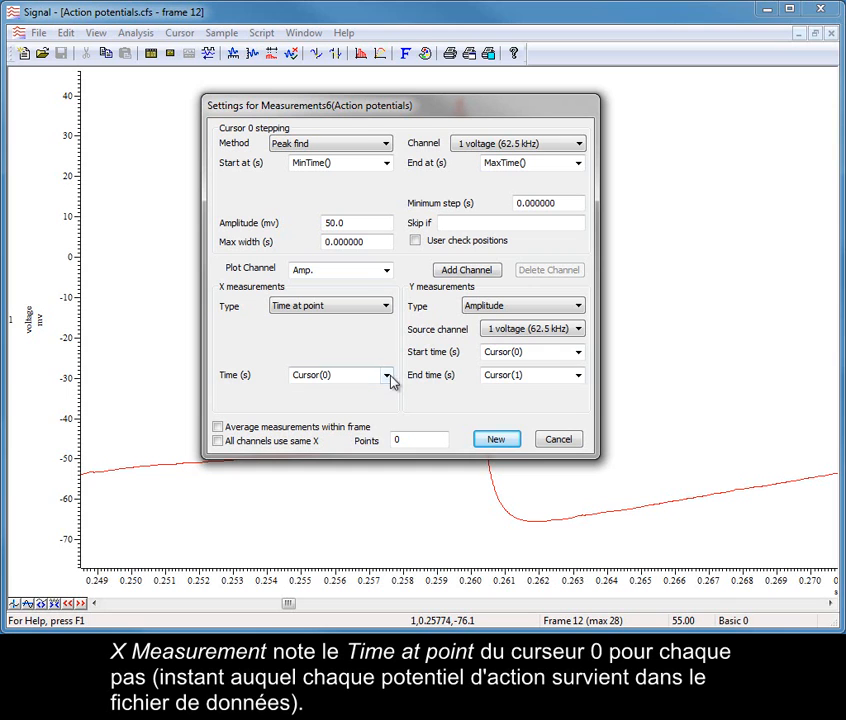
{"action": "left_click", "coordinate": [386, 376]}
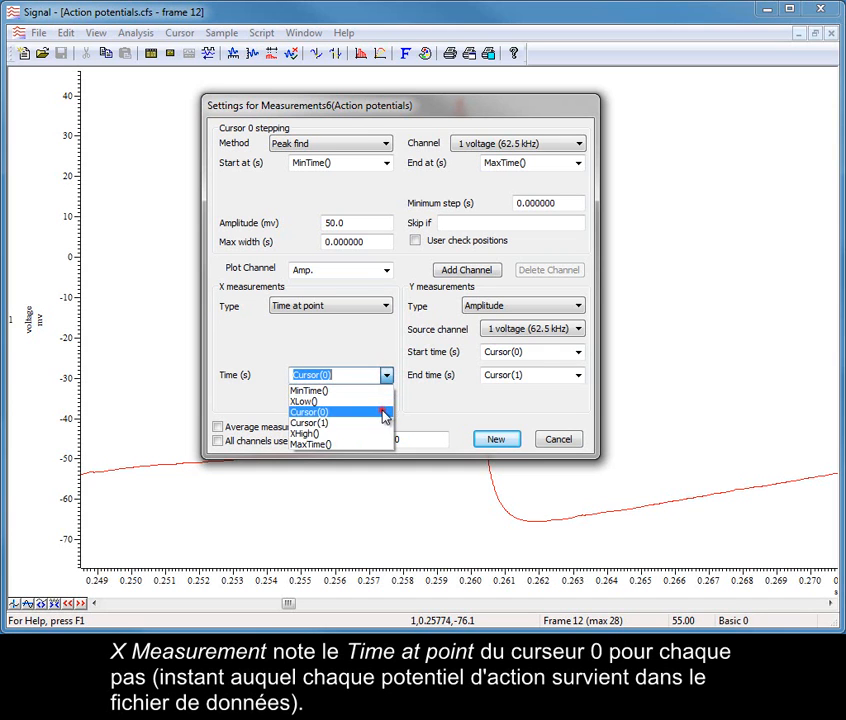
{"action": "left_click", "coordinate": [384, 412]}
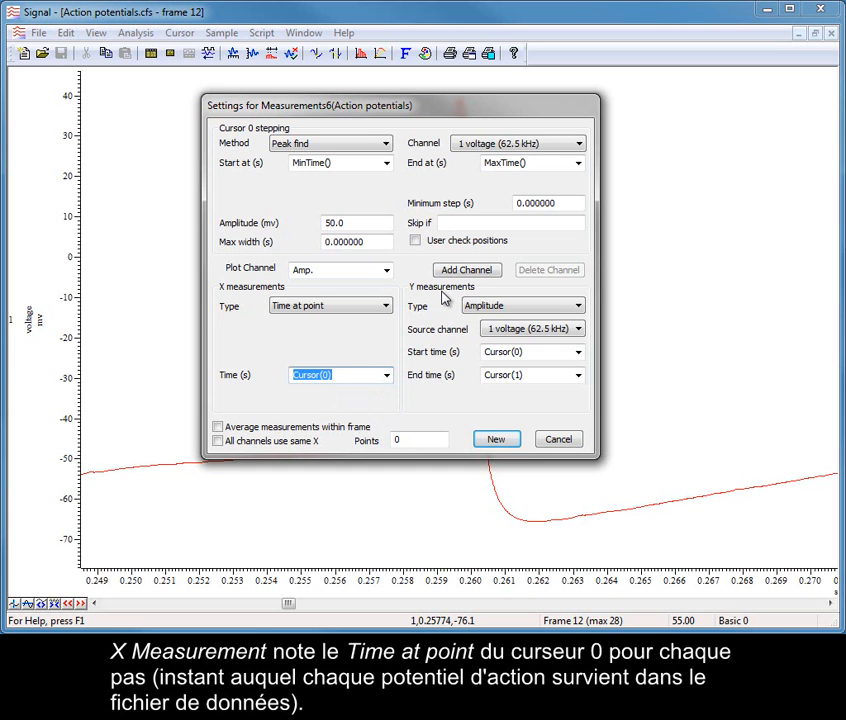
Set the Y measurement to Amplitude from Cursor(0) to Cursor(1) and create the new XY view.
{"action": "left_click", "coordinate": [556, 307]}
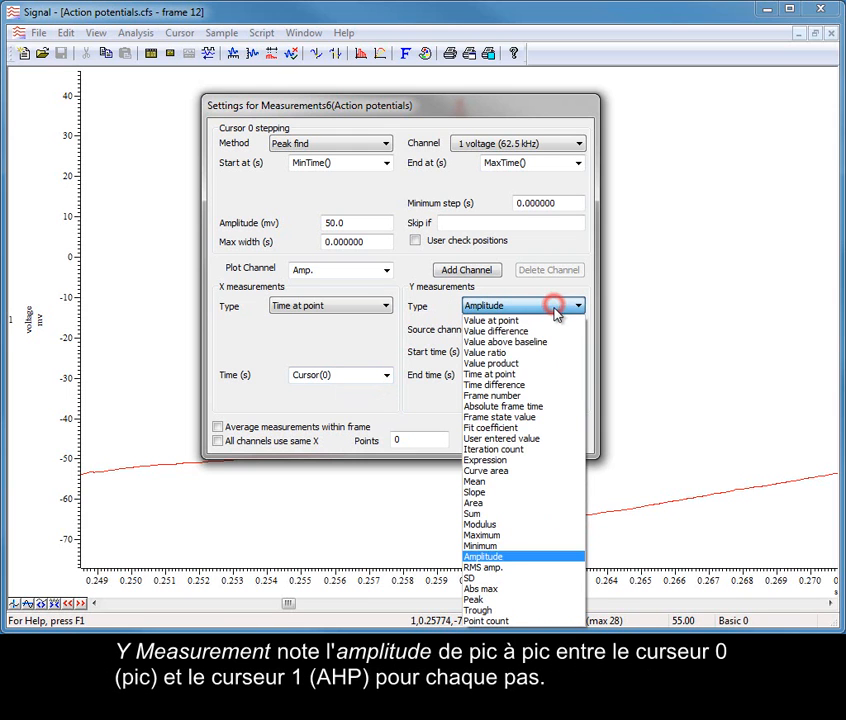
{"action": "left_click", "coordinate": [534, 558]}
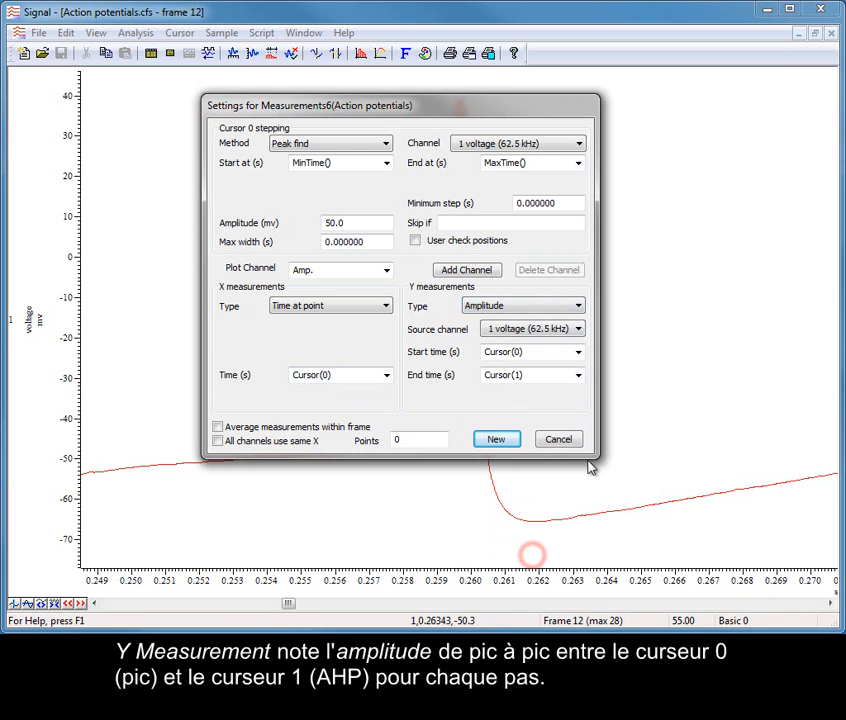
{"action": "left_click", "coordinate": [580, 352]}
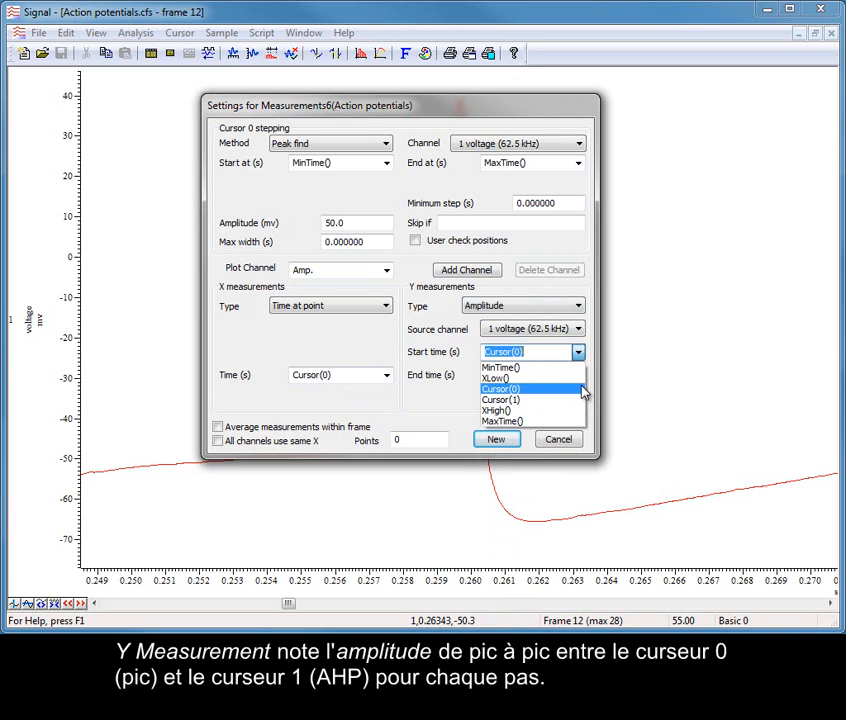
{"action": "left_click", "coordinate": [582, 389]}
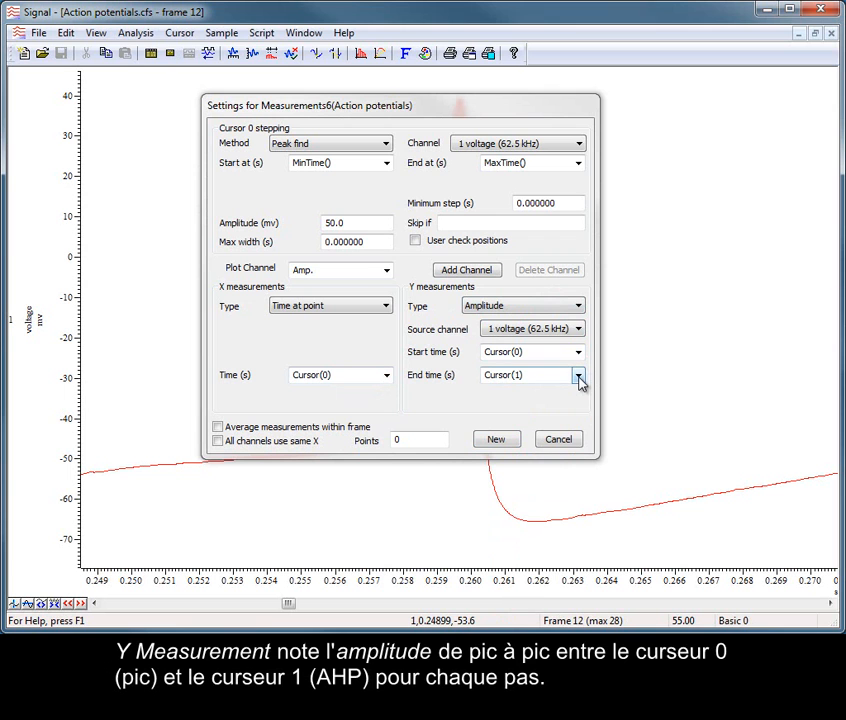
{"action": "left_click", "coordinate": [497, 440]}
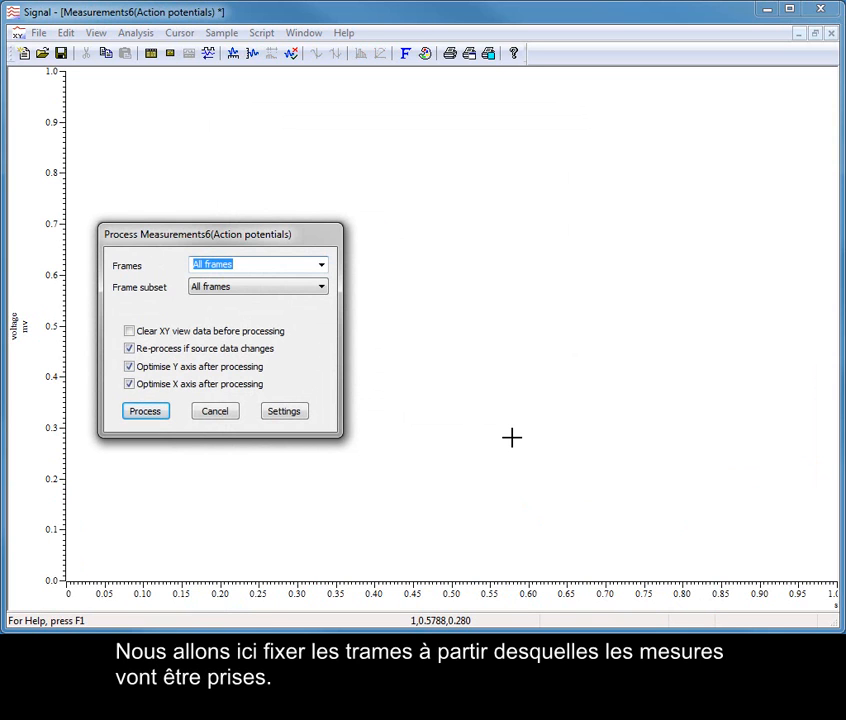
Process the measurements for the current frame only.
{"action": "left_click", "coordinate": [320, 266]}
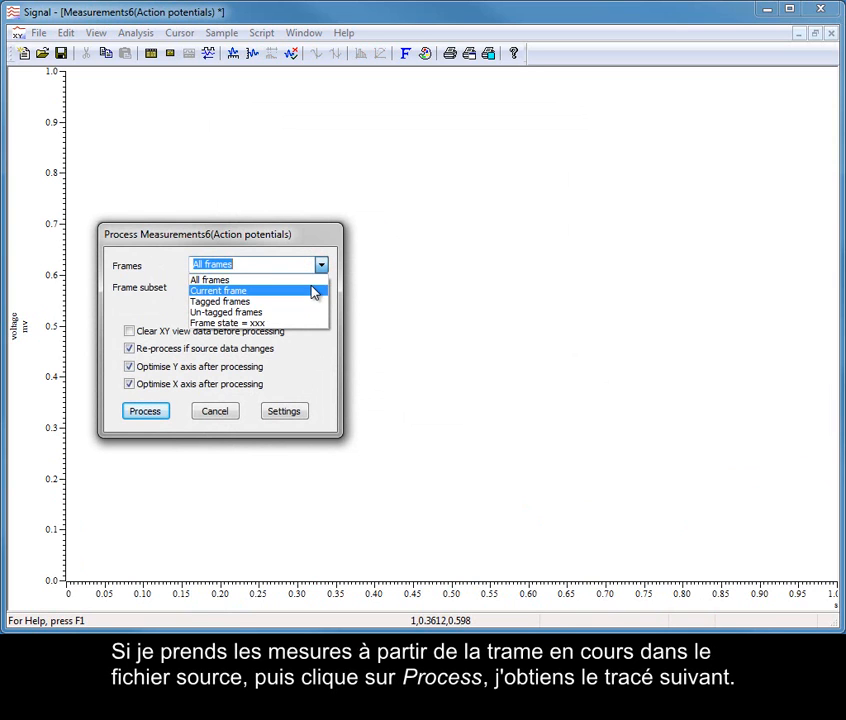
{"action": "left_click", "coordinate": [310, 290]}
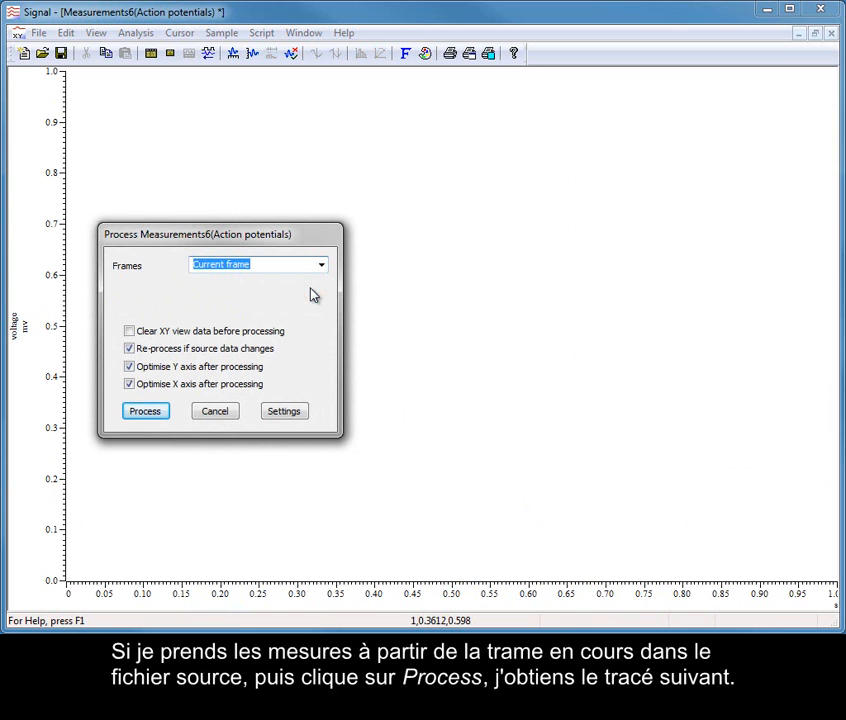
{"action": "left_click", "coordinate": [139, 414]}
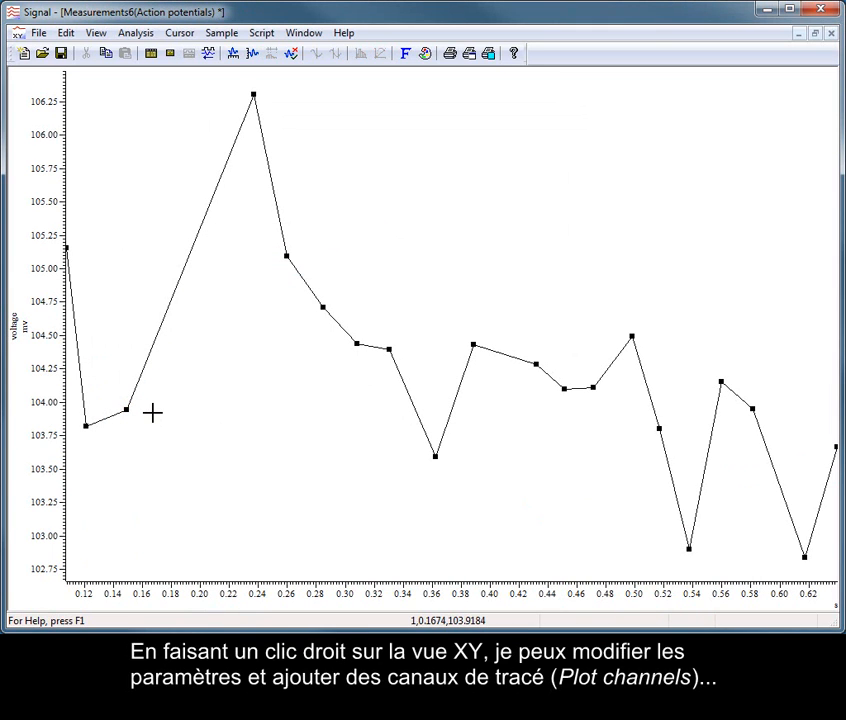
Reopen the XY view's process settings and add a plot channel named Peak.
{"action": "right_click", "coordinate": [152, 412]}
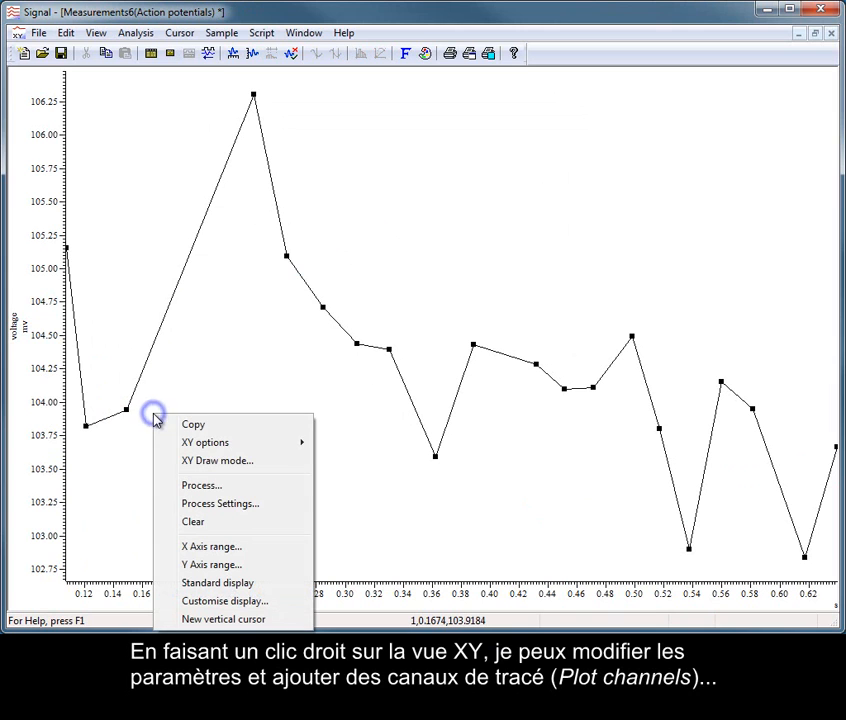
{"action": "left_click", "coordinate": [241, 506]}
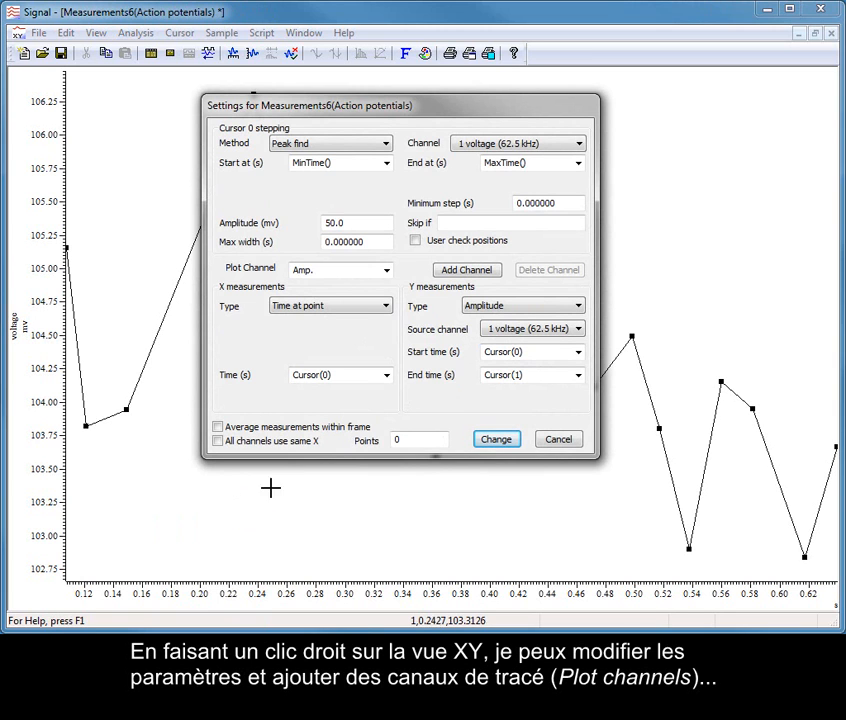
{"action": "left_click", "coordinate": [455, 272]}
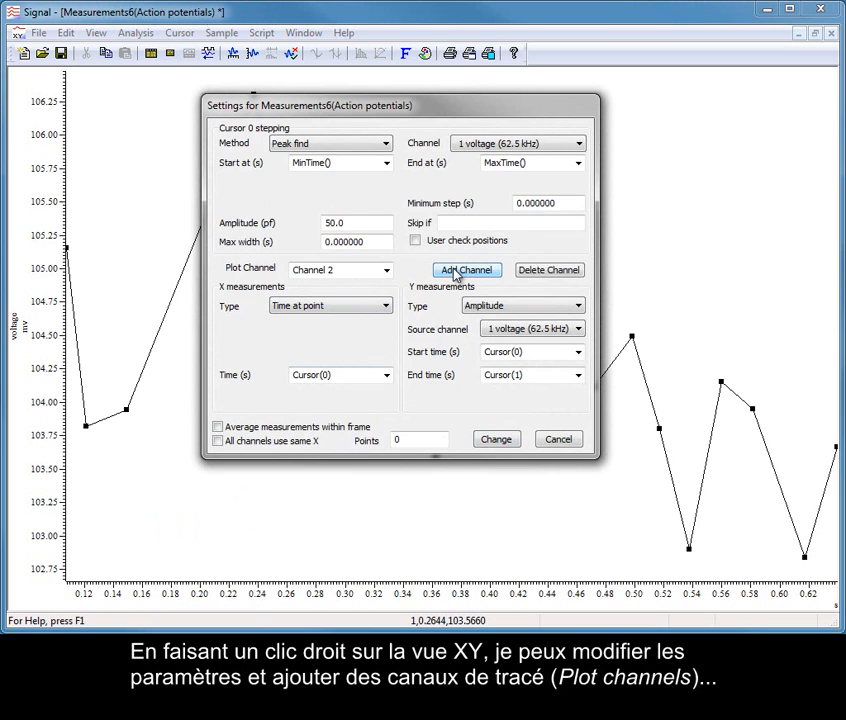
{"action": "left_click", "coordinate": [357, 270]}
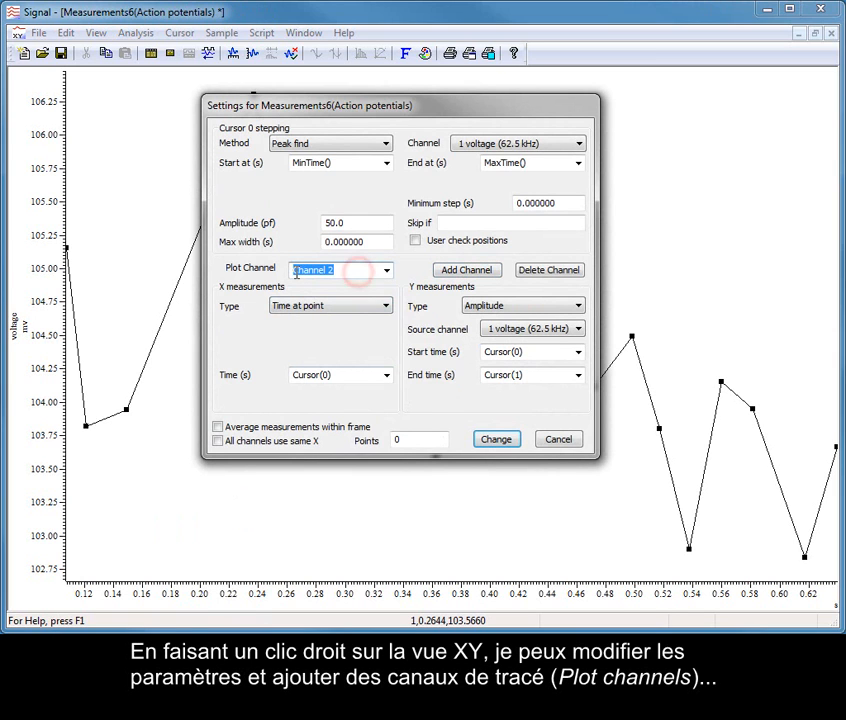
{"action": "type", "text": "Feak"}
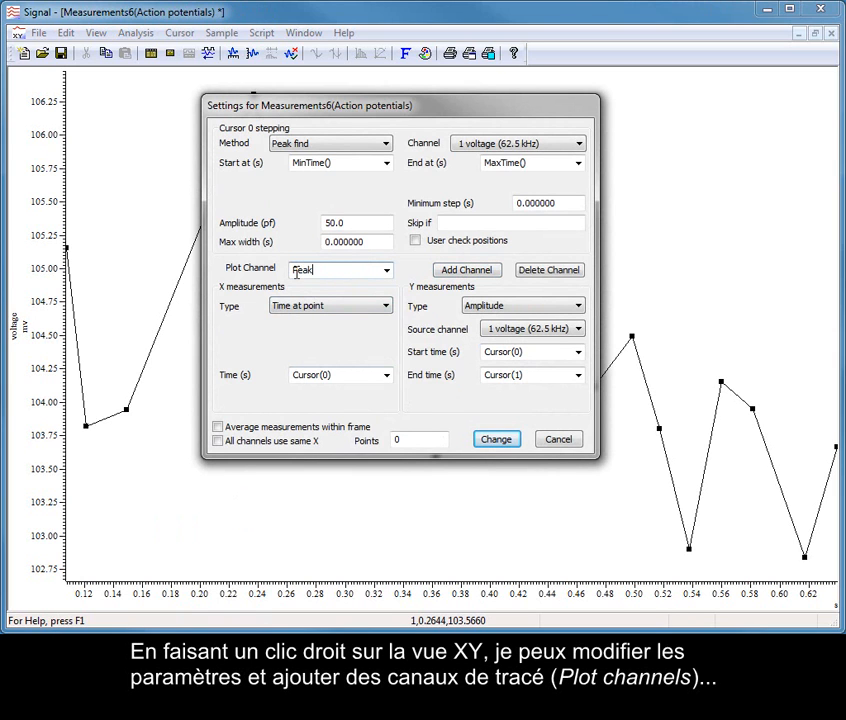
Set the Peak channel's Y measurement to Value at point with its time at Cursor(0).
{"action": "left_click", "coordinate": [563, 307]}
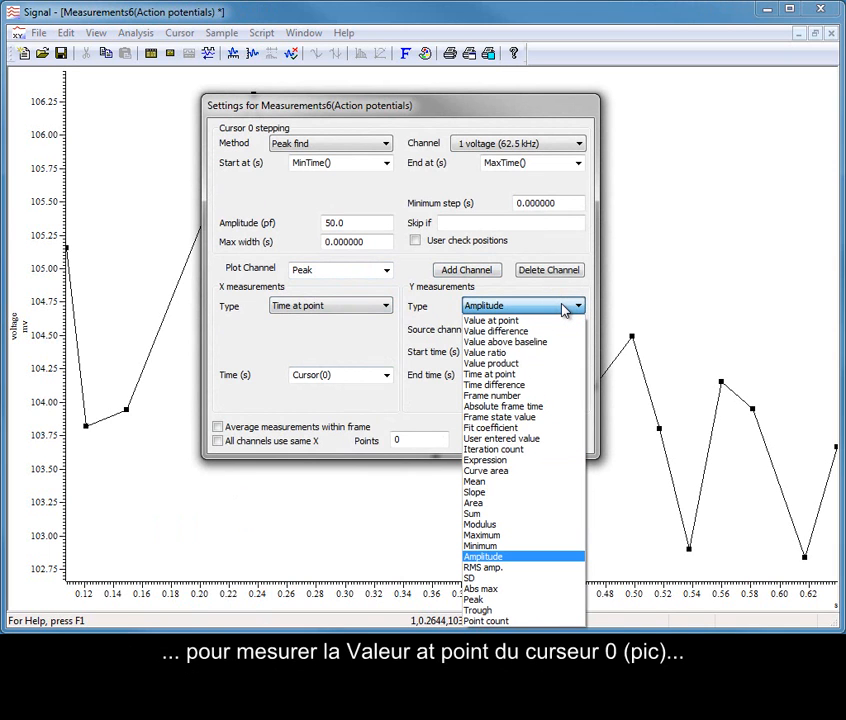
{"action": "left_click", "coordinate": [555, 319]}
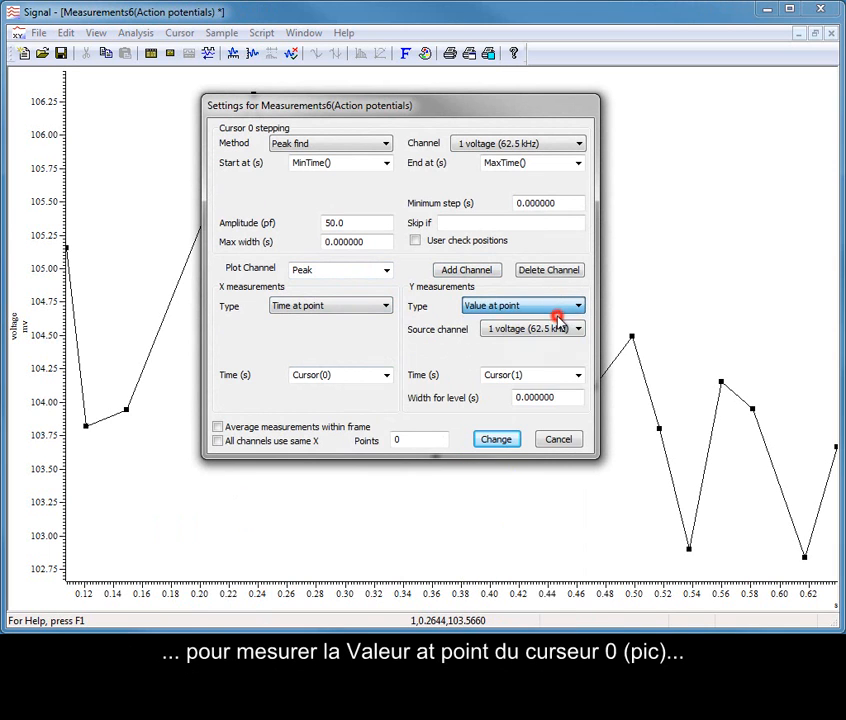
{"action": "left_click", "coordinate": [578, 376]}
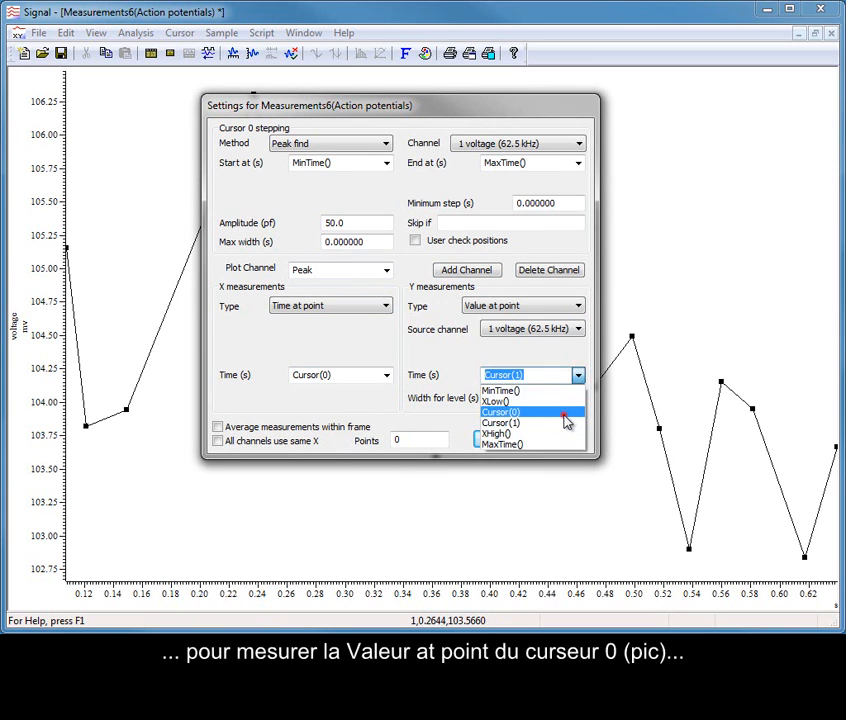
{"action": "left_click", "coordinate": [566, 414]}
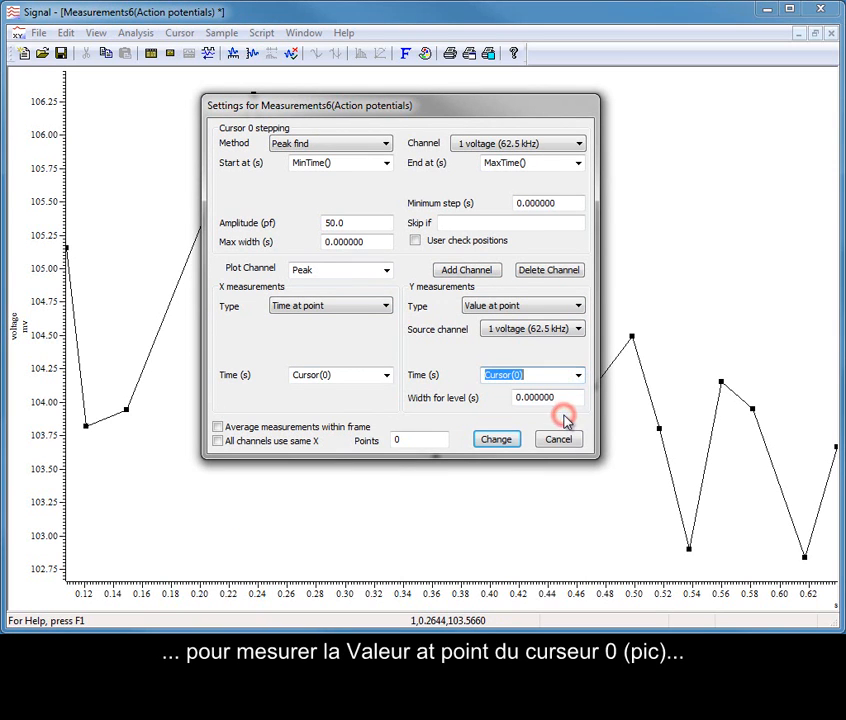
Add a plot channel named AHP that measures the Y value at Cursor(1).
{"action": "left_click", "coordinate": [450, 271]}
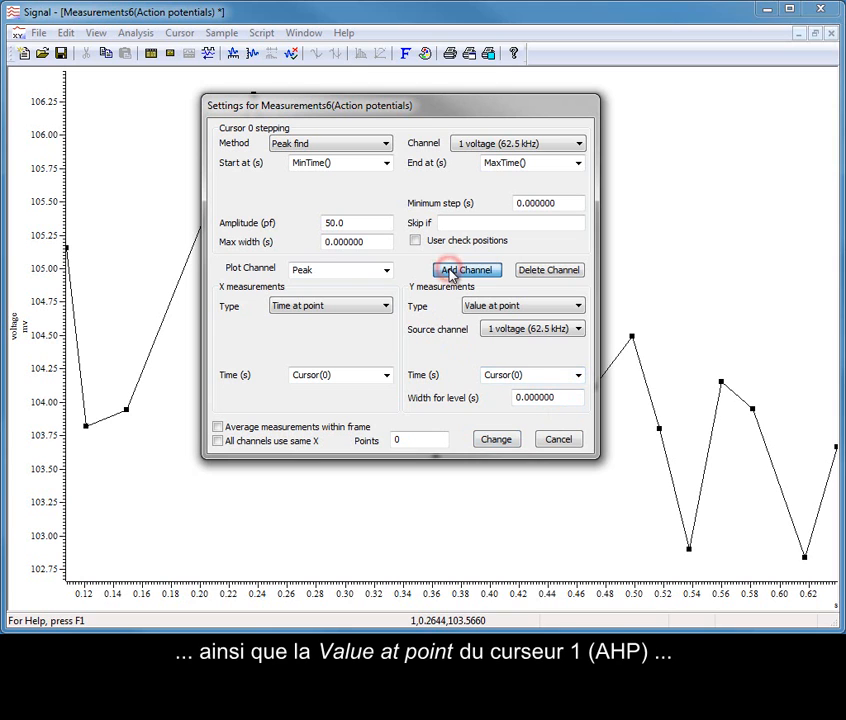
{"action": "left_click", "coordinate": [352, 269]}
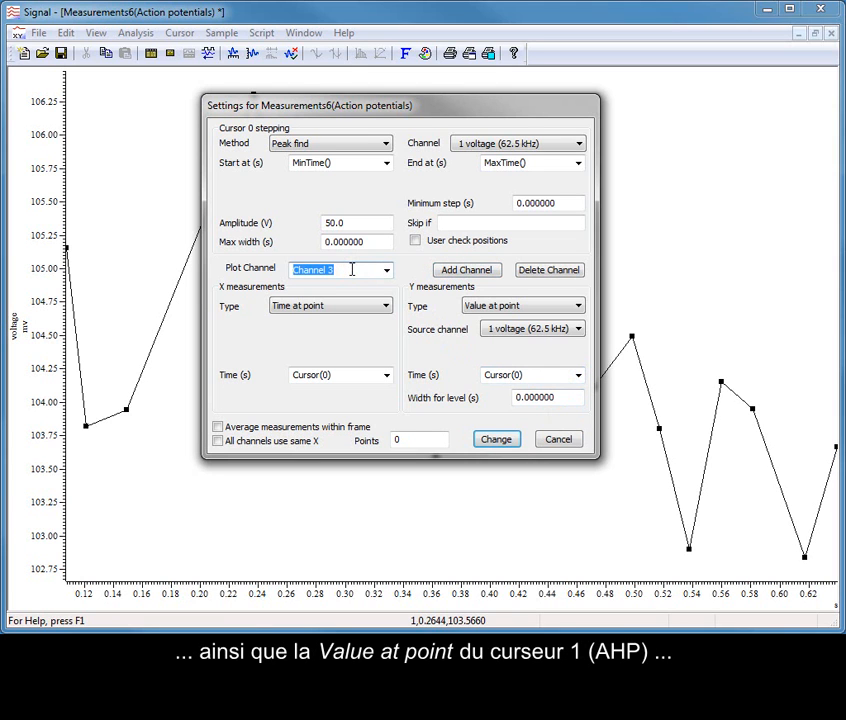
{"action": "type", "text": "AHP"}
{"action": "left_click", "coordinate": [577, 375]}
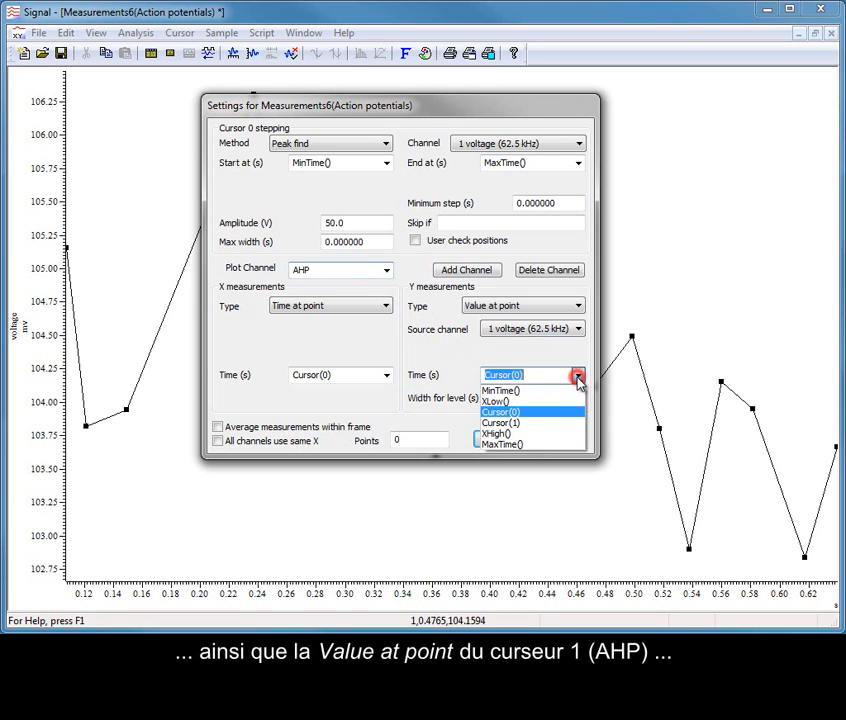
{"action": "left_click", "coordinate": [565, 423]}
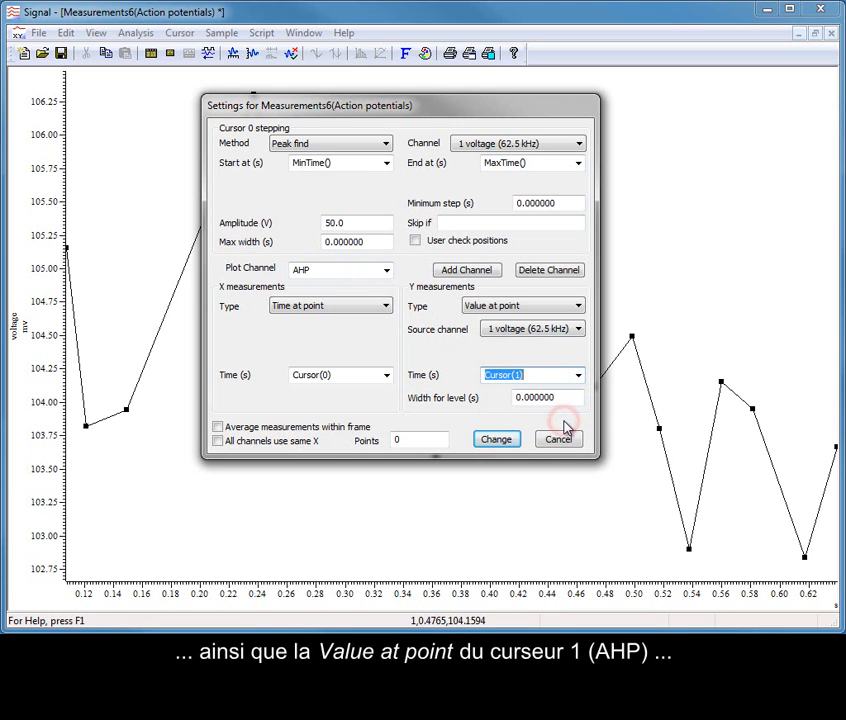
Apply the changed measurement settings, accept clearing the existing XY data, and reprocess the current frame.
{"action": "left_click", "coordinate": [494, 440]}
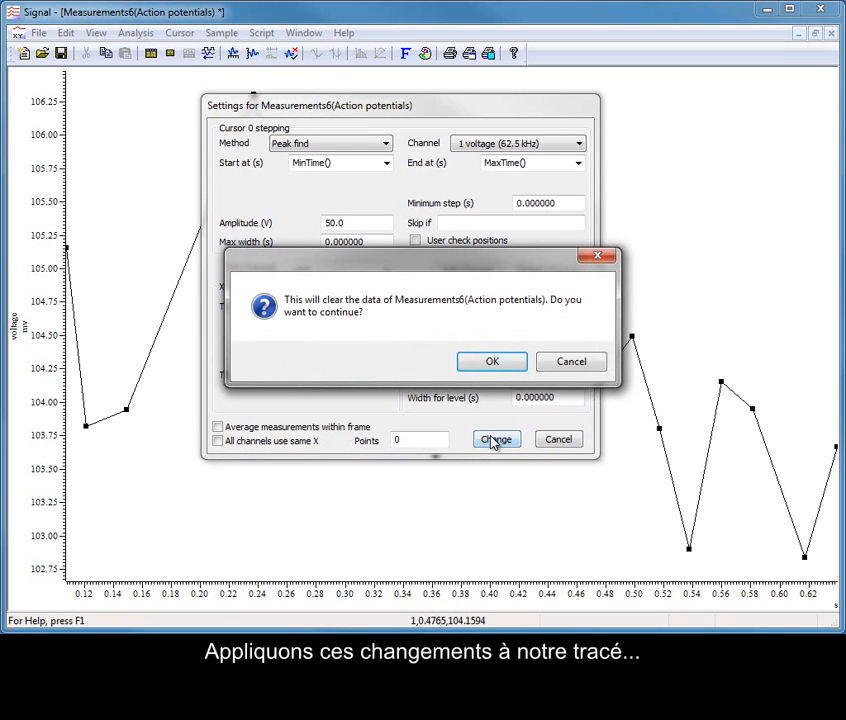
{"action": "left_click", "coordinate": [493, 362]}
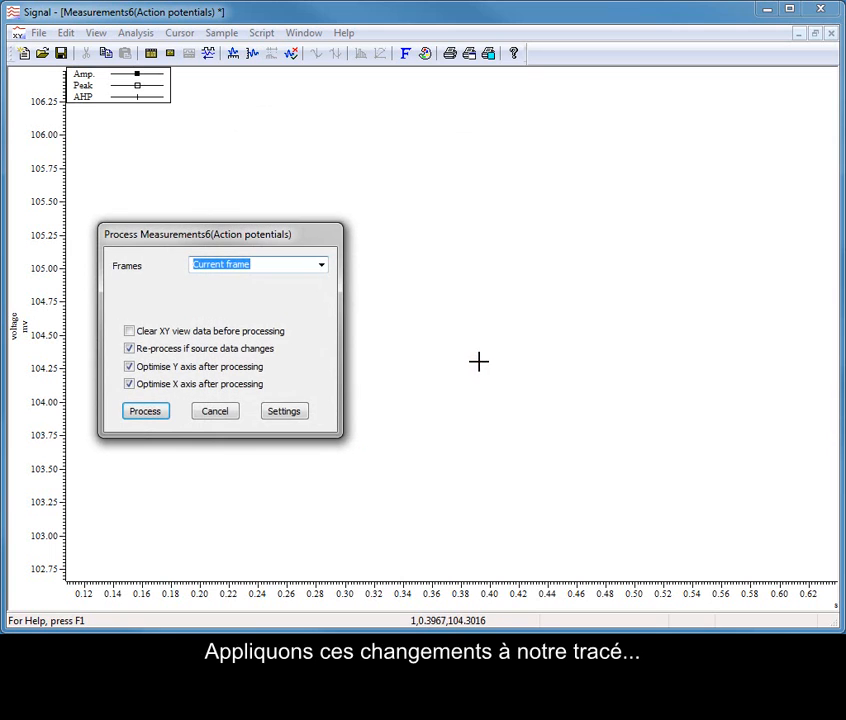
{"action": "left_click", "coordinate": [134, 418]}
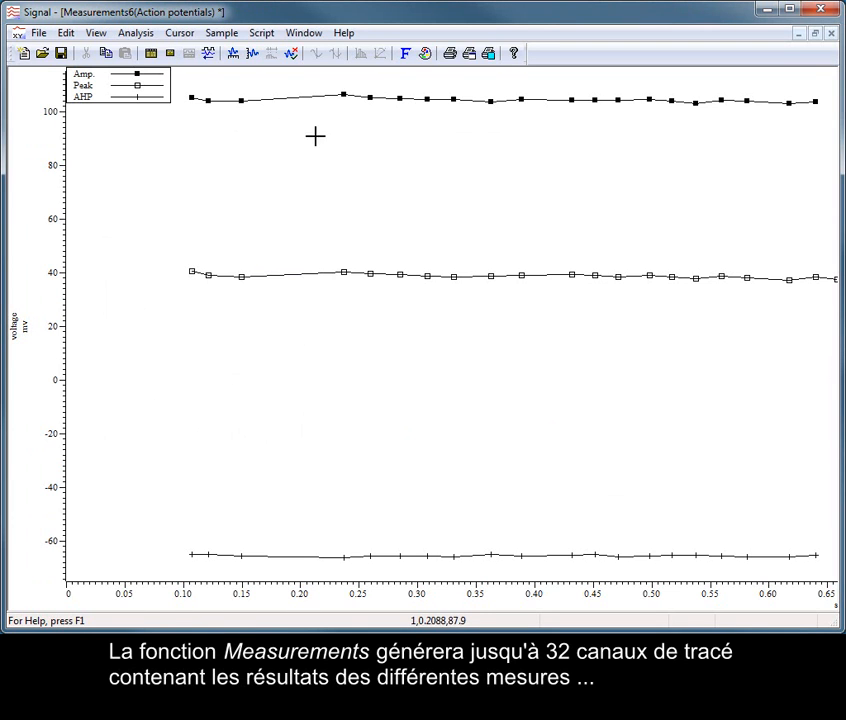
Set the primary colours of the XY view's channels to red for Amp., blue for Peak and dark green for AHP.
{"action": "left_click", "coordinate": [430, 57]}
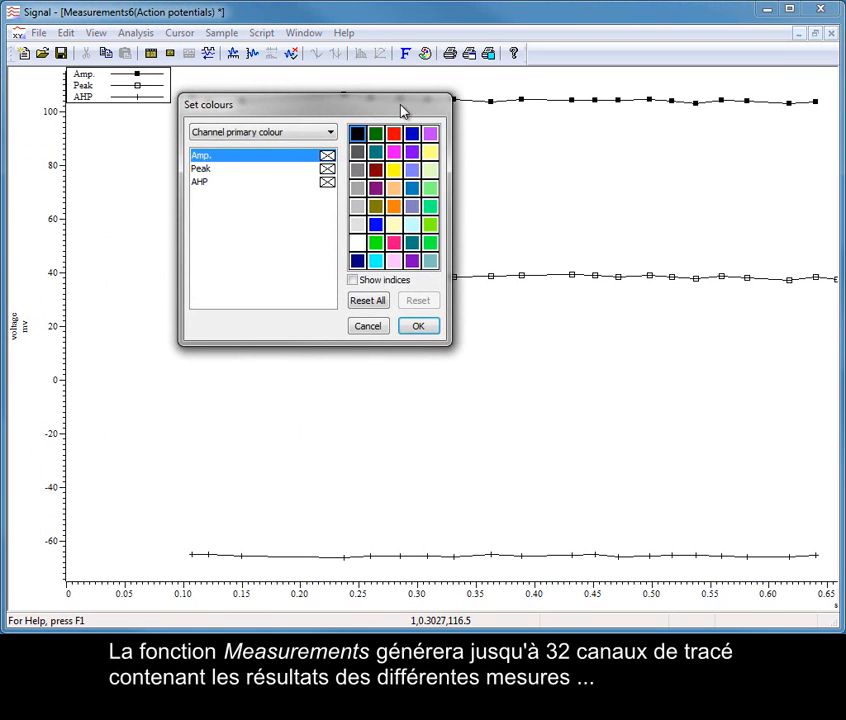
{"action": "left_click", "coordinate": [395, 135]}
{"action": "left_click", "coordinate": [327, 170]}
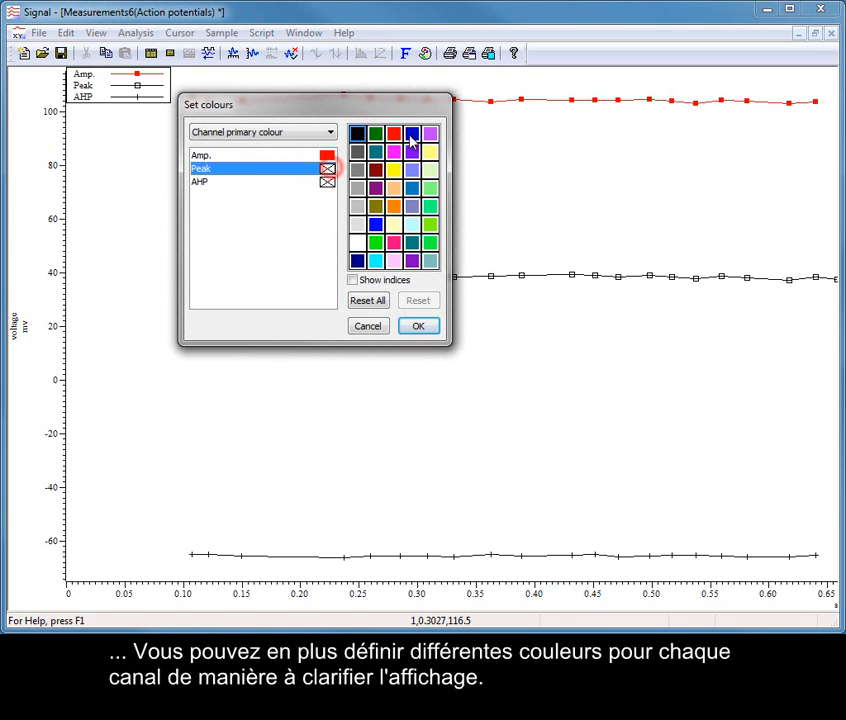
{"action": "left_click", "coordinate": [411, 133]}
{"action": "left_click", "coordinate": [331, 183]}
{"action": "left_click", "coordinate": [375, 133]}
{"action": "left_click", "coordinate": [418, 327]}
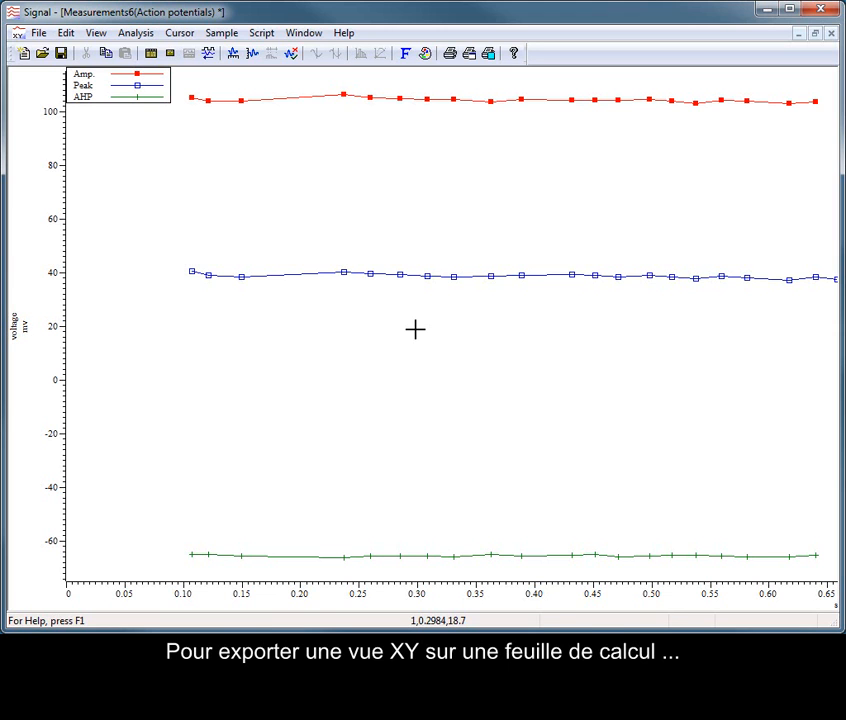
Copy the XY view's data as text and paste it into a new text document.
{"action": "left_click", "coordinate": [65, 33]}
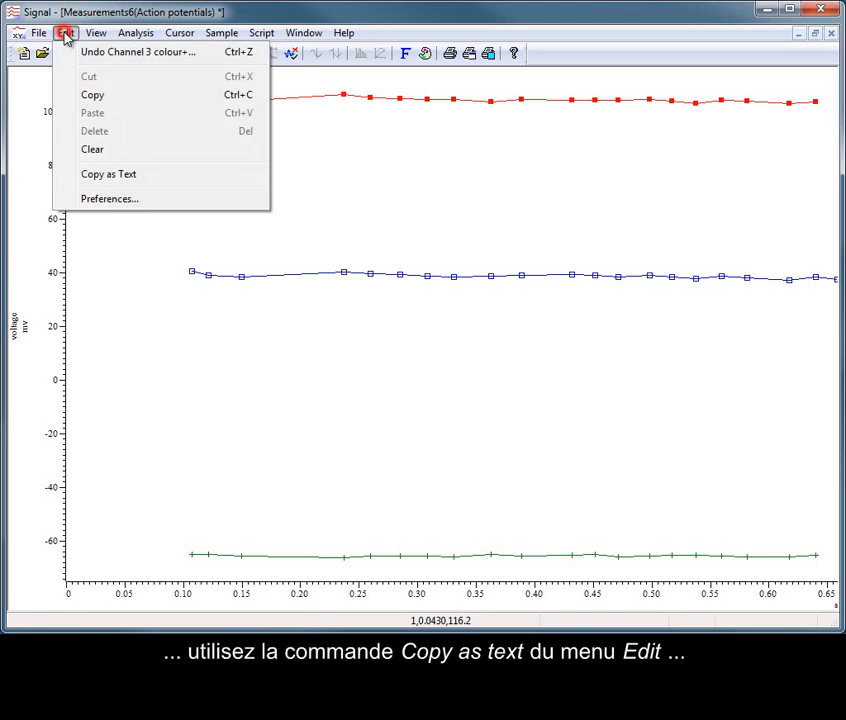
{"action": "left_click", "coordinate": [117, 174]}
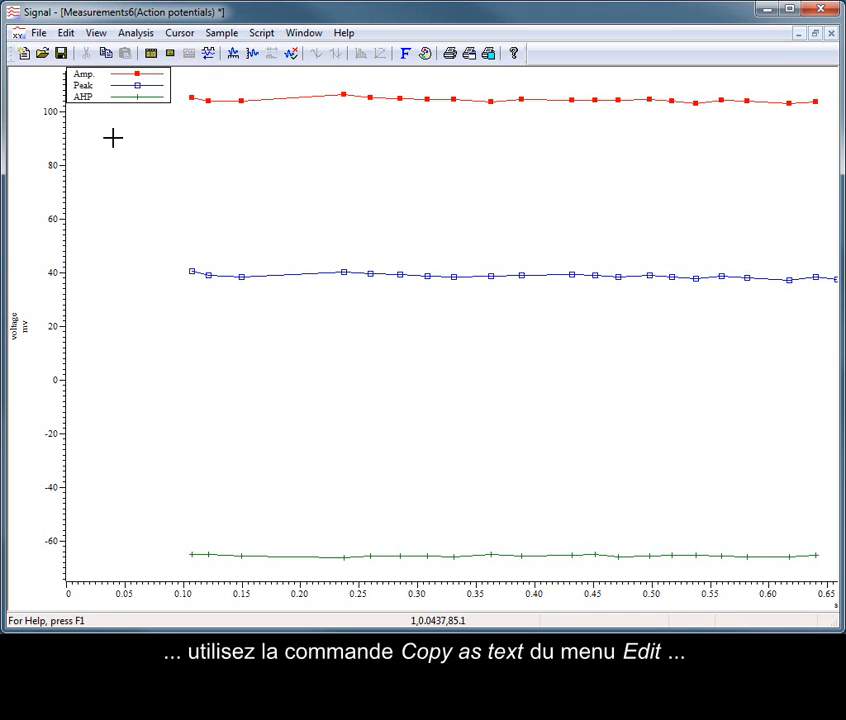
{"action": "left_click", "coordinate": [27, 56]}
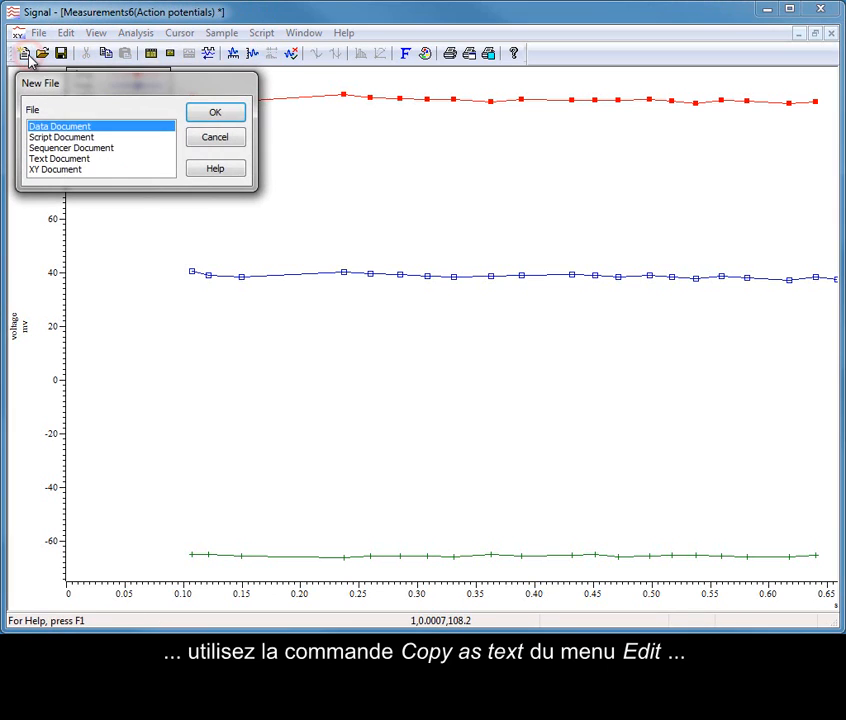
{"action": "left_click", "coordinate": [85, 158]}
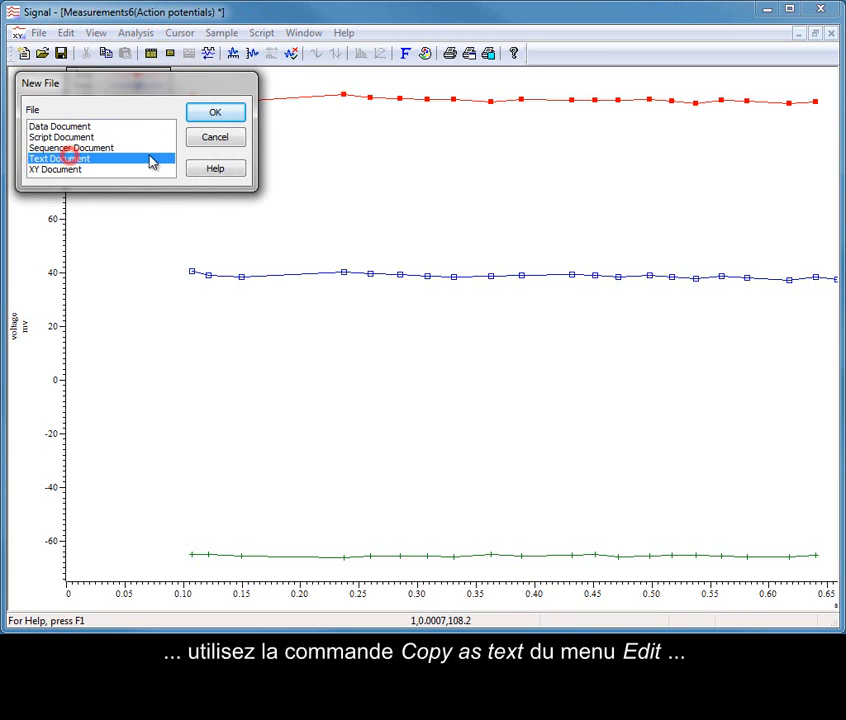
{"action": "left_click", "coordinate": [201, 111]}
{"action": "right_click", "coordinate": [201, 111]}
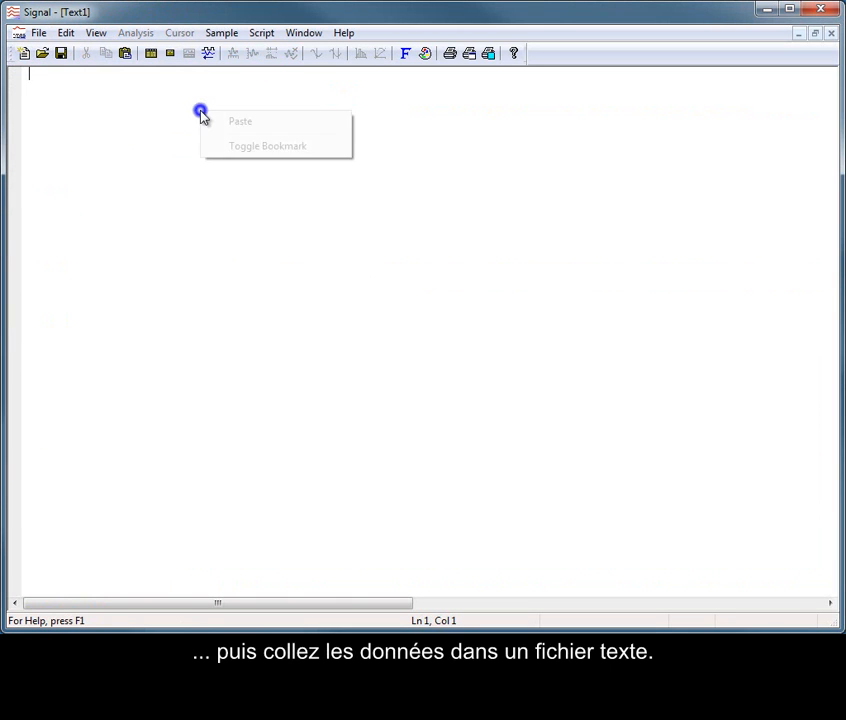
{"action": "left_click", "coordinate": [232, 126]}
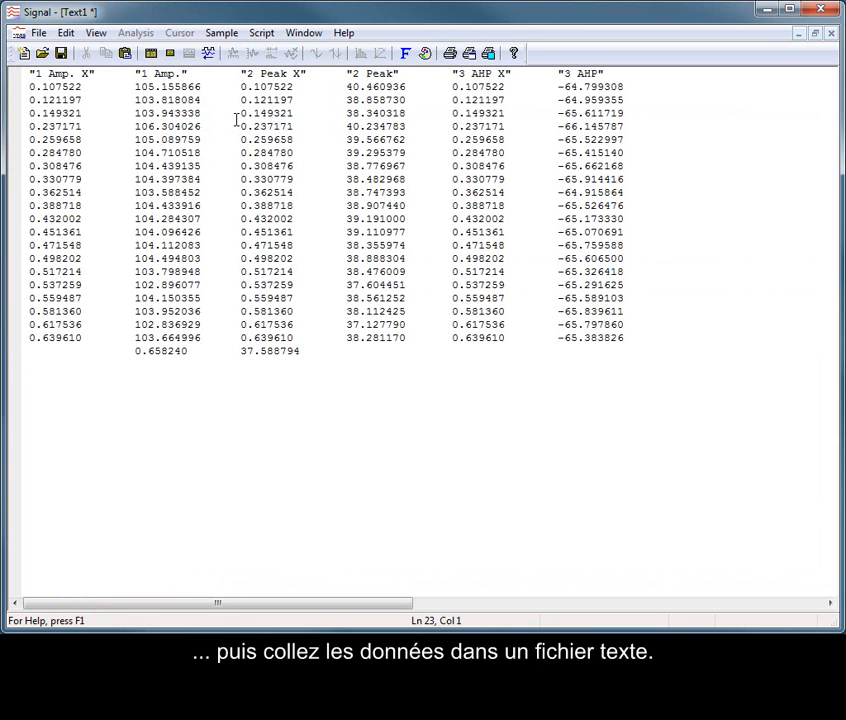
Tile the open windows vertically to show the text document beside the XY view.
{"action": "left_click", "coordinate": [302, 33]}
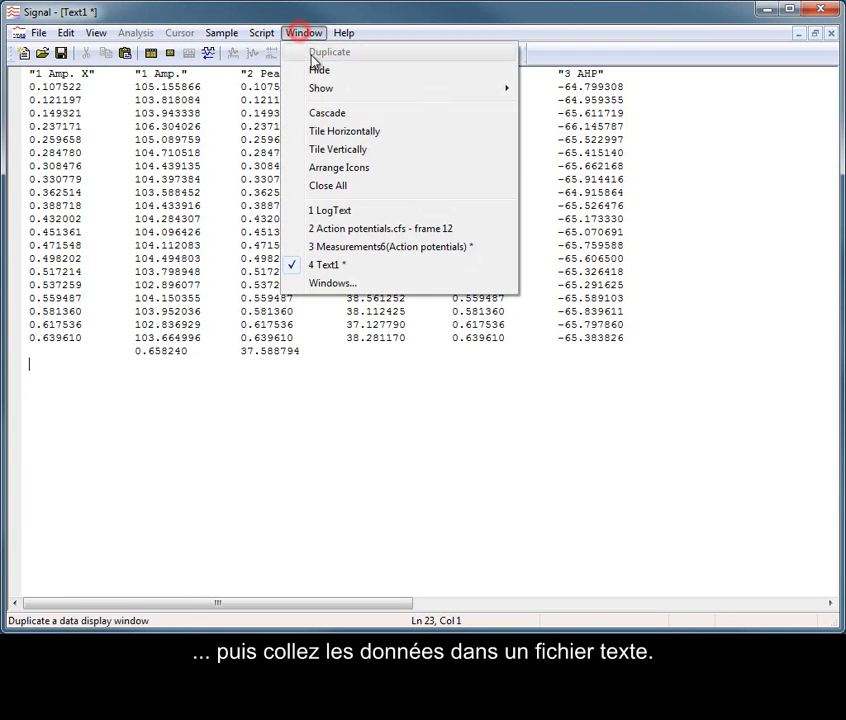
{"action": "left_click", "coordinate": [325, 147]}
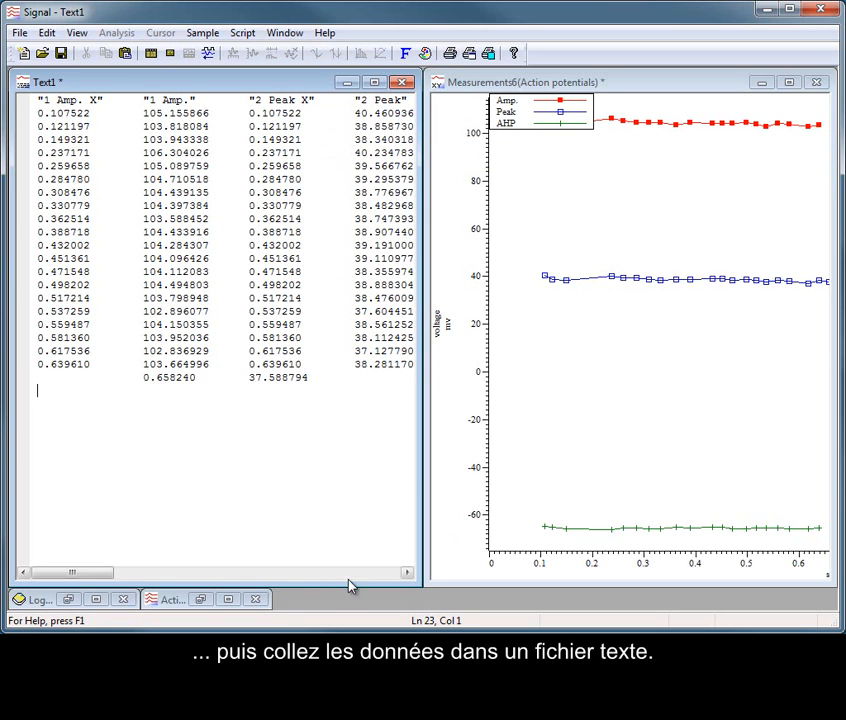